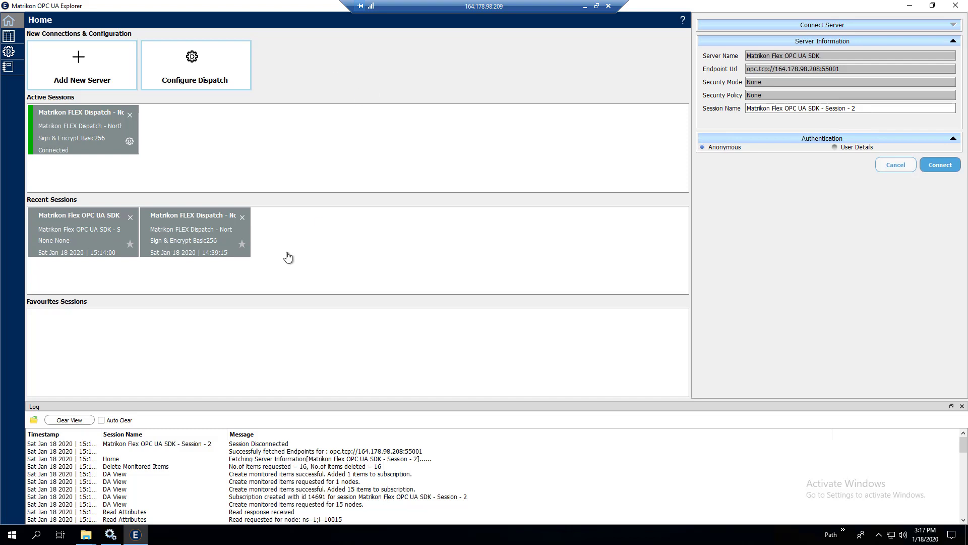
Load the recent Flex OPC UA SDK session and reconnect to it anonymously as Session - 2.
left_click(81, 236)
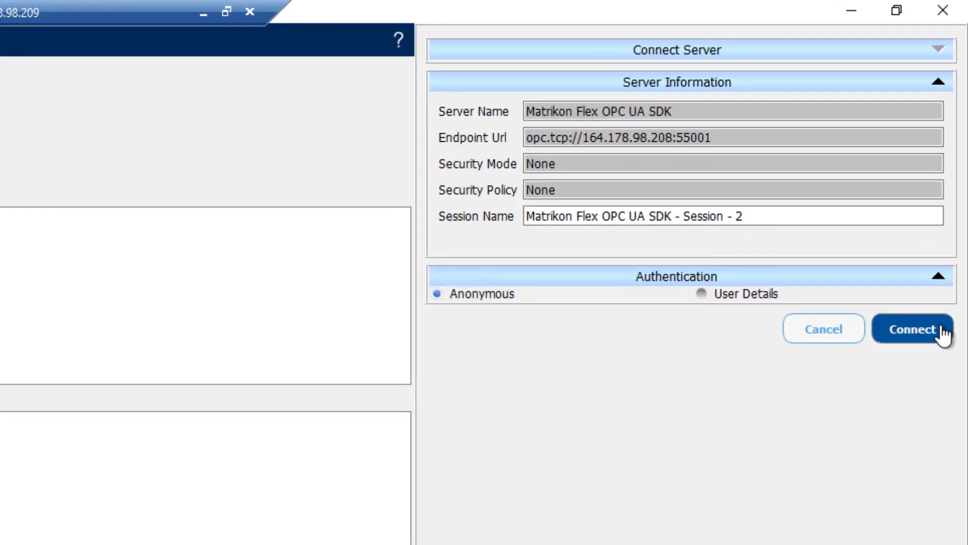
left_click(956, 166)
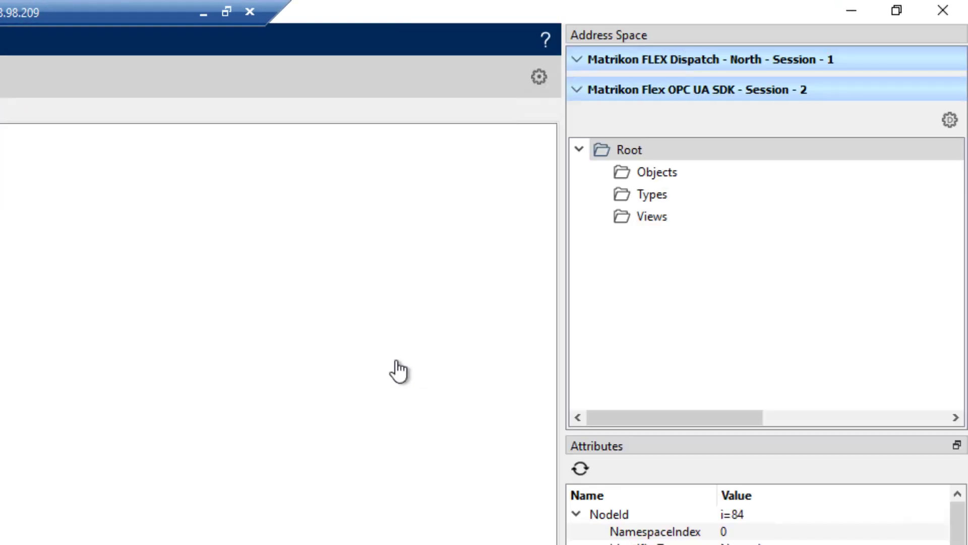
Expand Objects > Performance Test 10000 and drag tags Double_10001 through Double_10017 into Data View - 1.
left_click(672, 174)
double_click(681, 179)
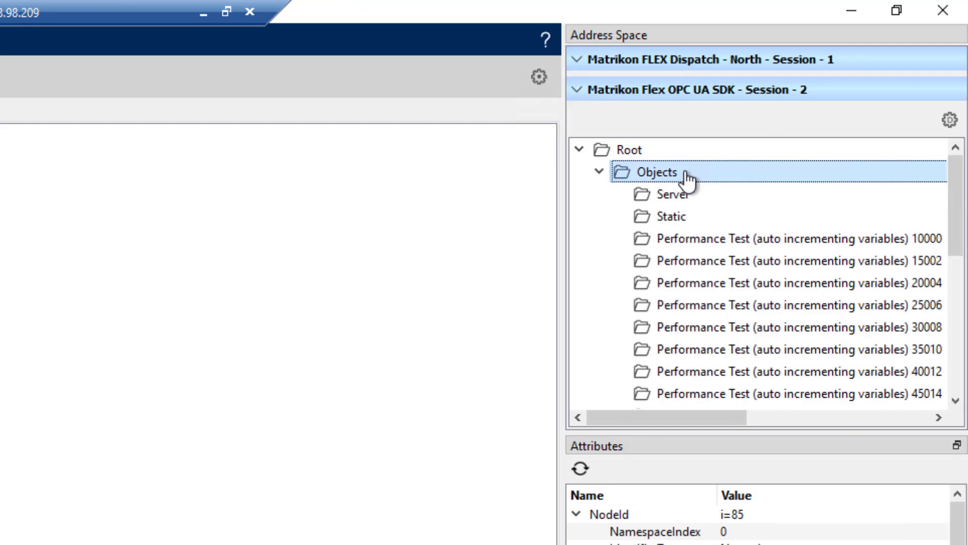
double_click(752, 242)
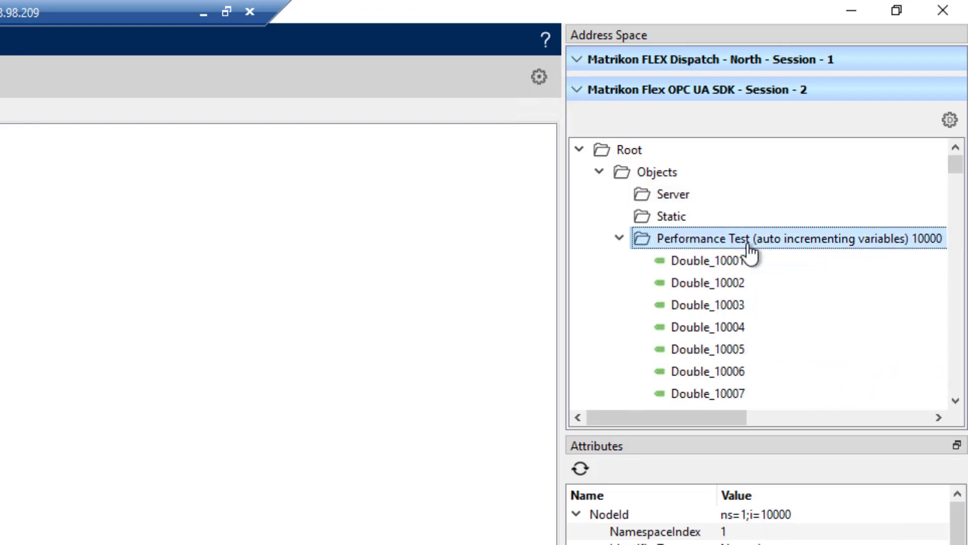
left_click(718, 268)
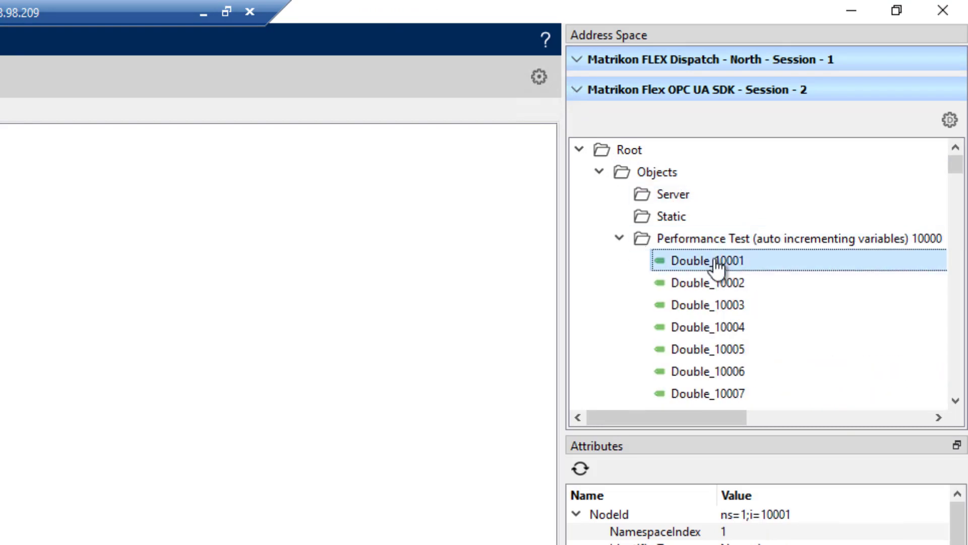
scroll(768, 329, "down", 3)
scroll(770, 334, "down", 2)
left_click(740, 285, "shift")
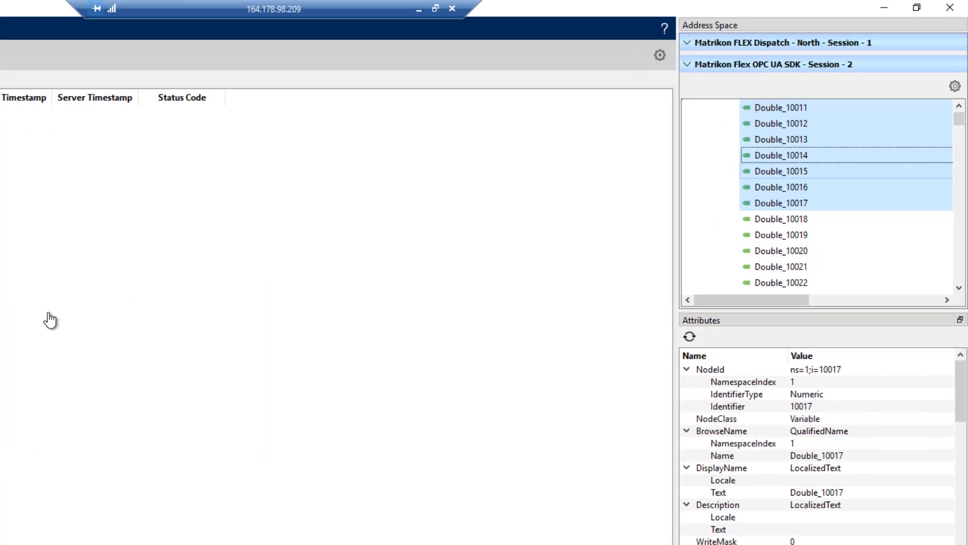
left_click_drag(48, 319, 324, 222)
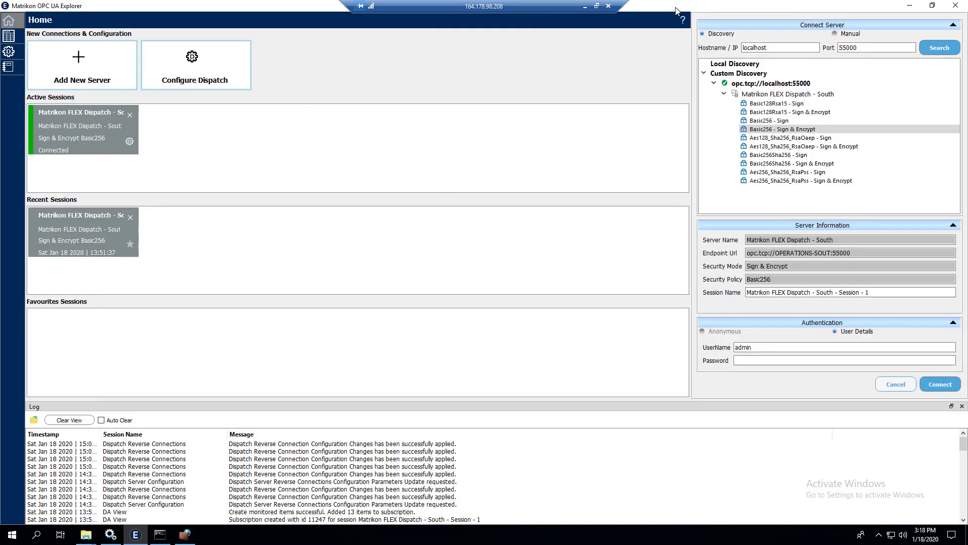
Disable the Matrikon FLEX Dispatch inbound firewall rule.
left_click(185, 534)
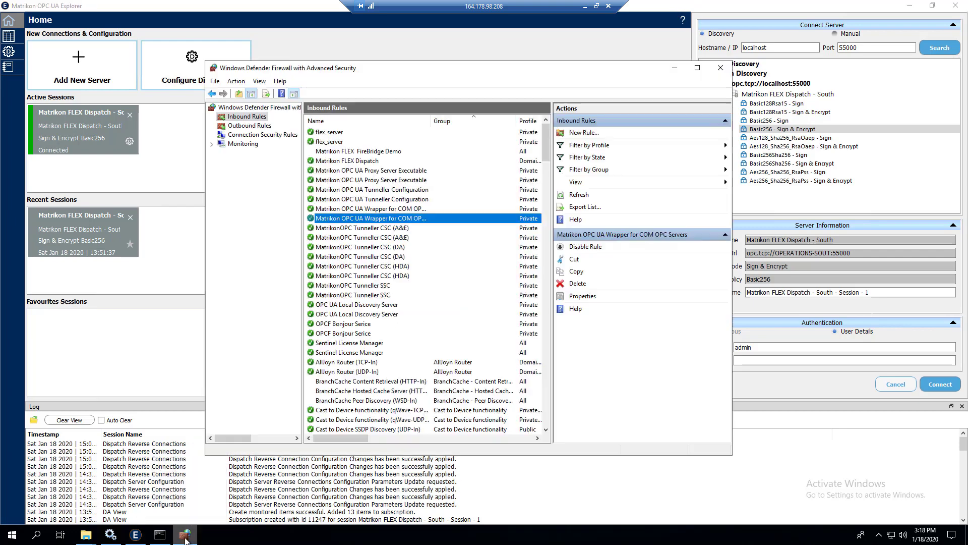
left_click(368, 162)
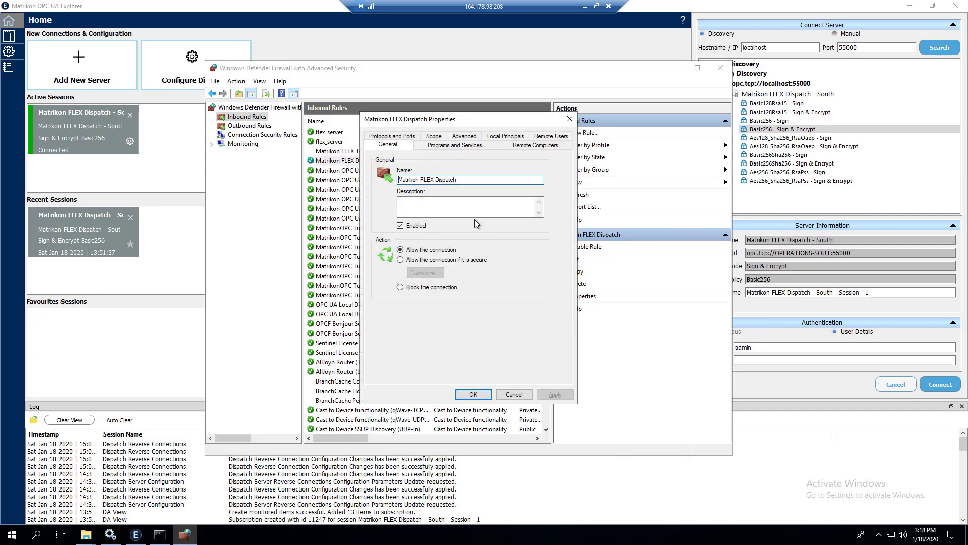
left_click(520, 396)
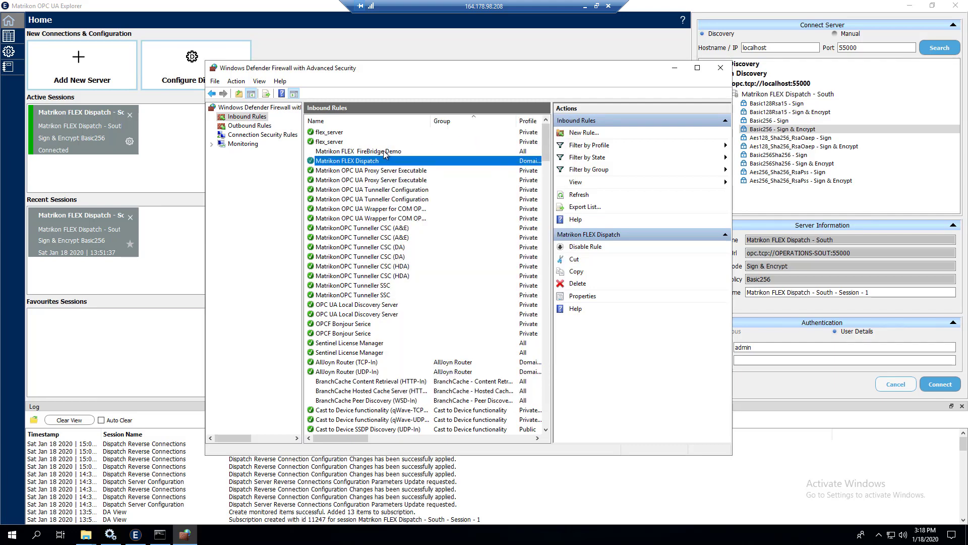
right_click(340, 163)
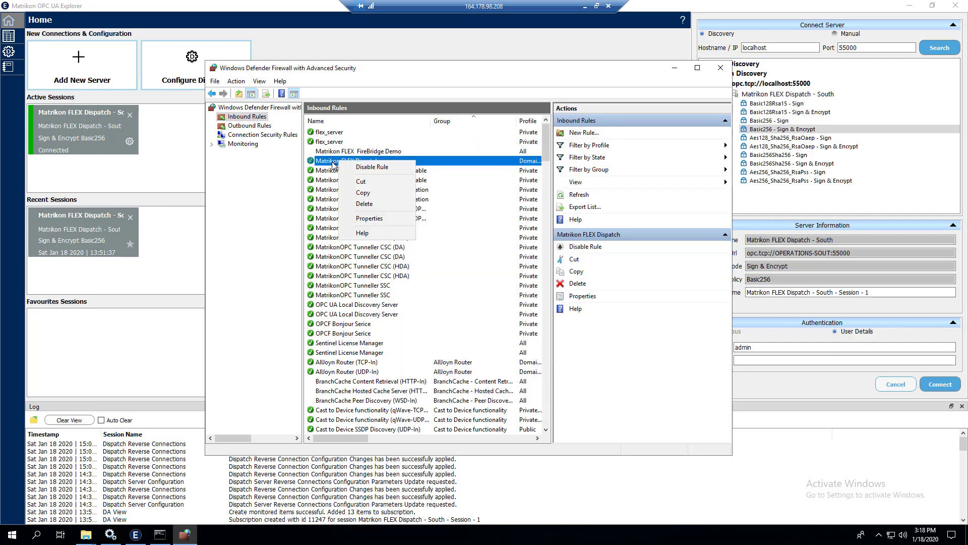
left_click(378, 167)
Enable the Matrikon FLEX FireBridge Demo rule blocking ports 55000–55005, then minimize the firewall window.
double_click(372, 142)
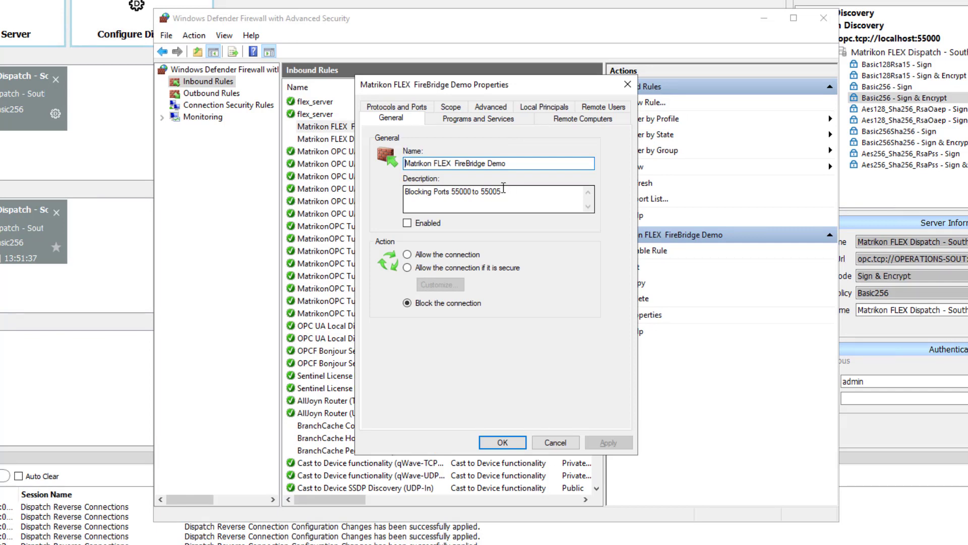
left_click(503, 443)
right_click(344, 125)
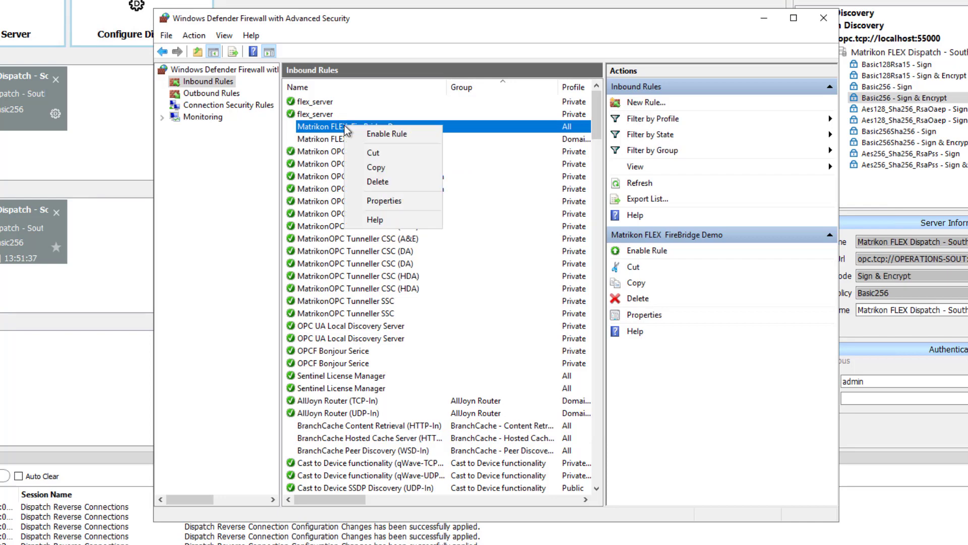
left_click(389, 131)
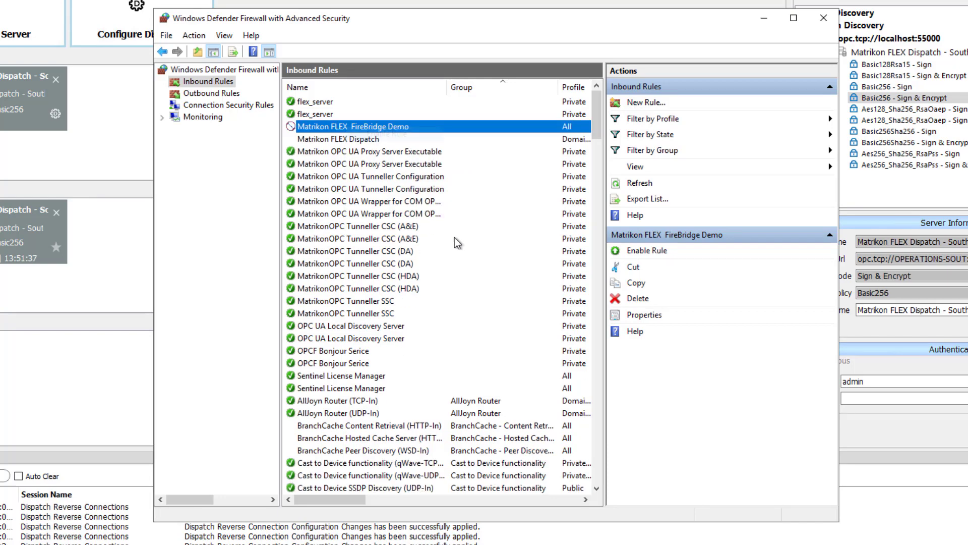
left_click(765, 18)
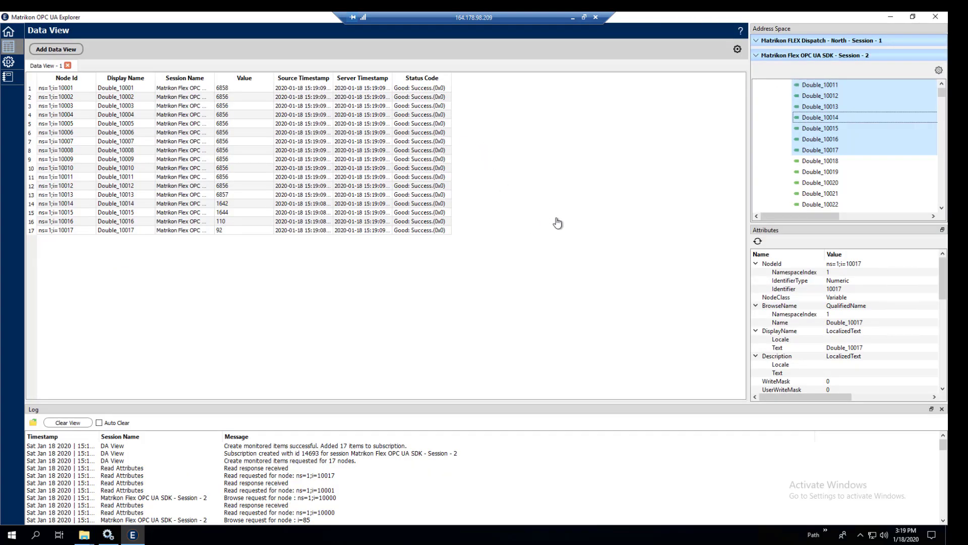
Return to the Home page, where Flex OPC UA SDK Session 2 shows as reconnecting.
left_click(556, 222)
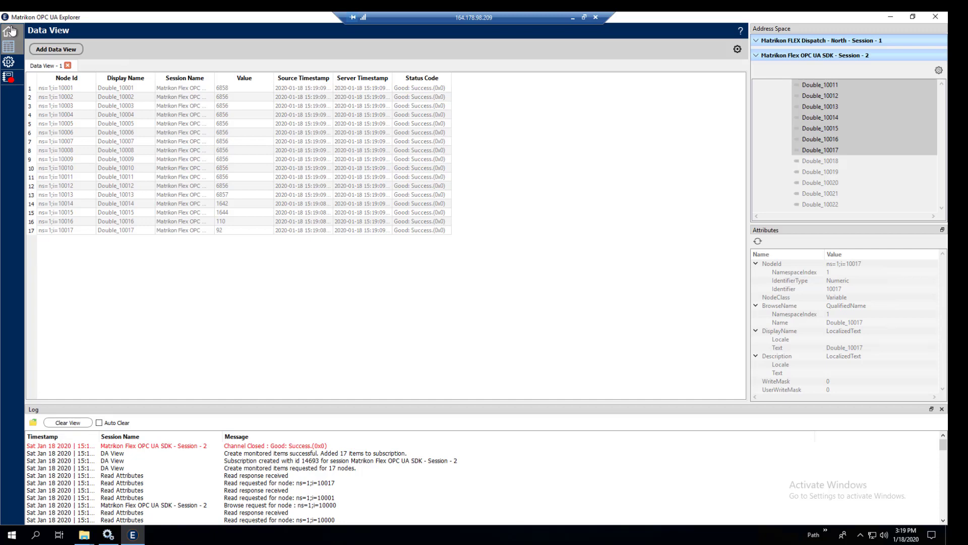
left_click(8, 32)
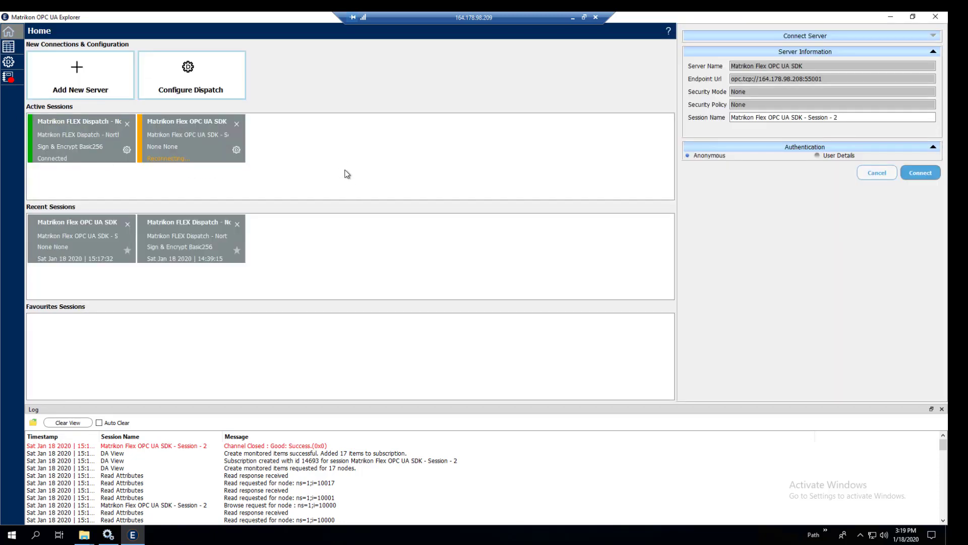
Close the dropped Flex OPC UA SDK session, retry it, then load the FLEX Dispatch - North connection details.
left_click(237, 124)
left_click(533, 281)
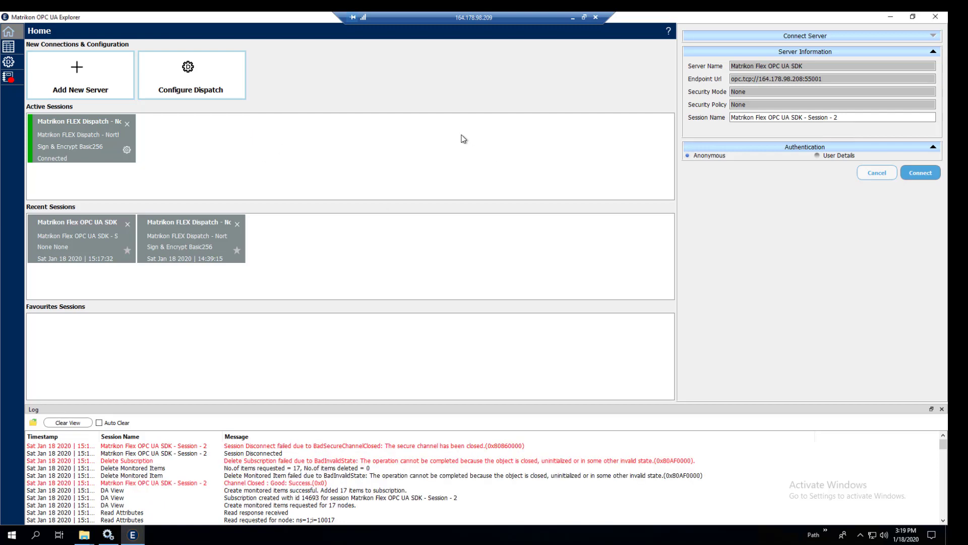
double_click(96, 261)
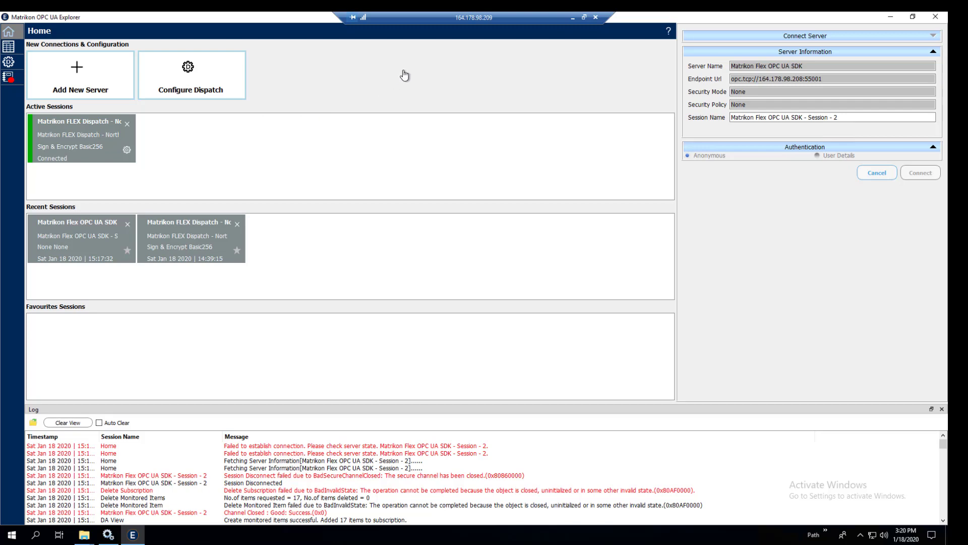
left_click(81, 141)
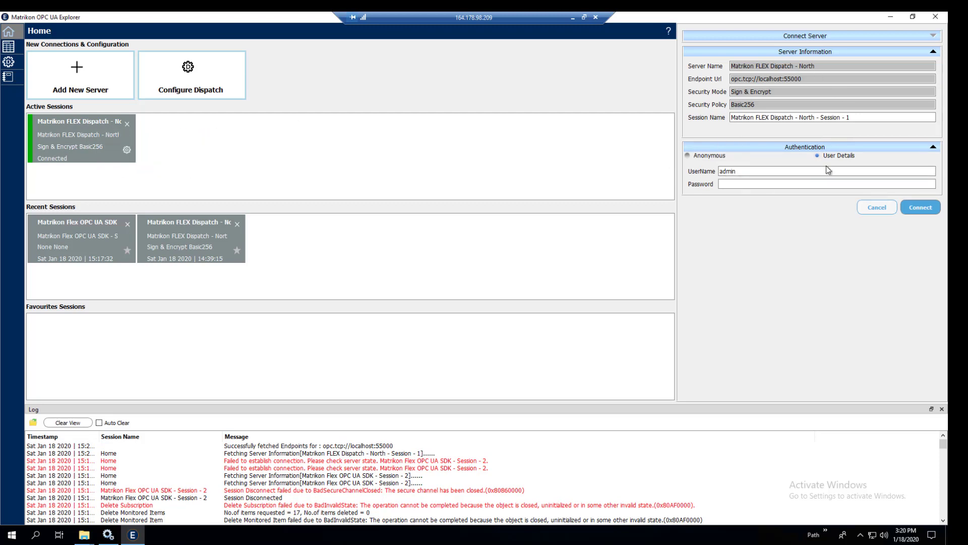
In North's Federator Data Sources, add a UA DataSource named FireBridge Demo and open its configuration.
left_click(207, 75)
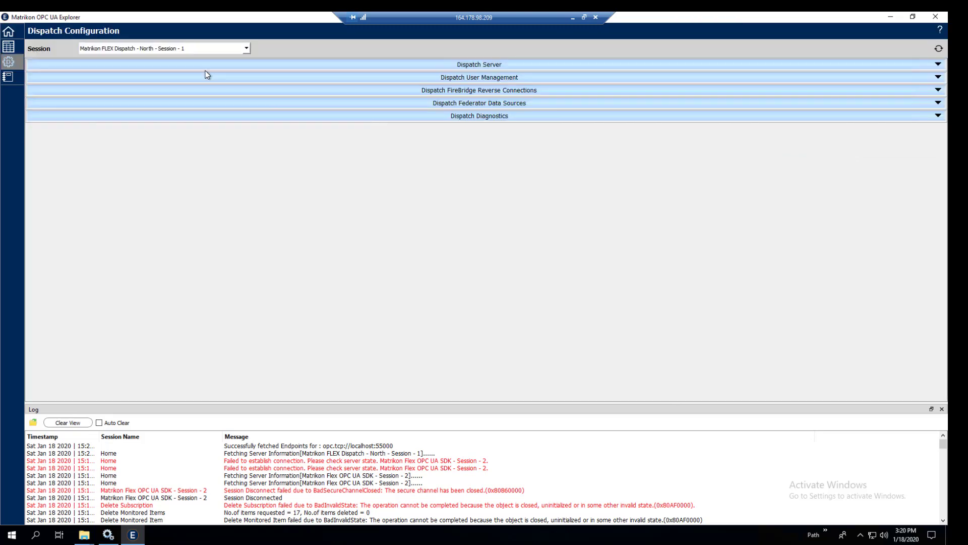
left_click(495, 104)
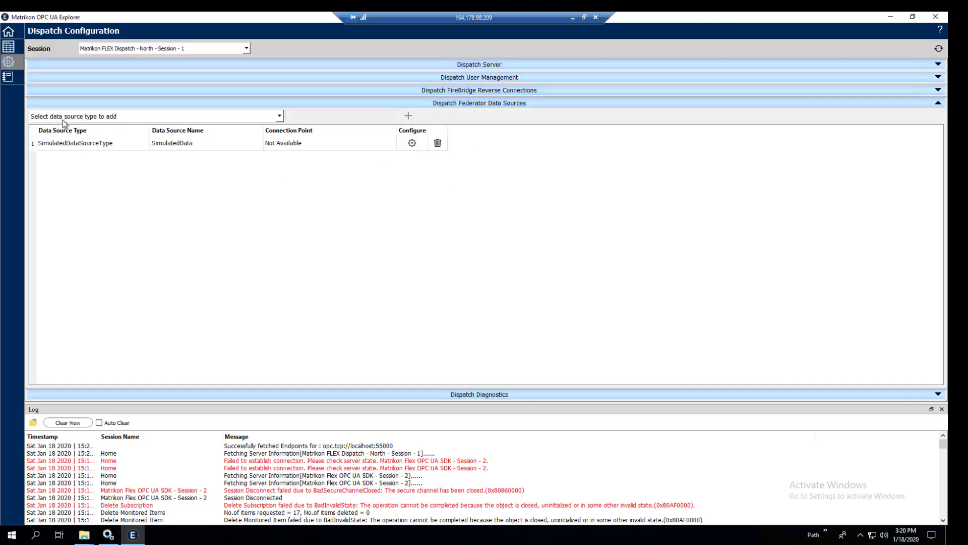
left_click(278, 116)
left_click(147, 134)
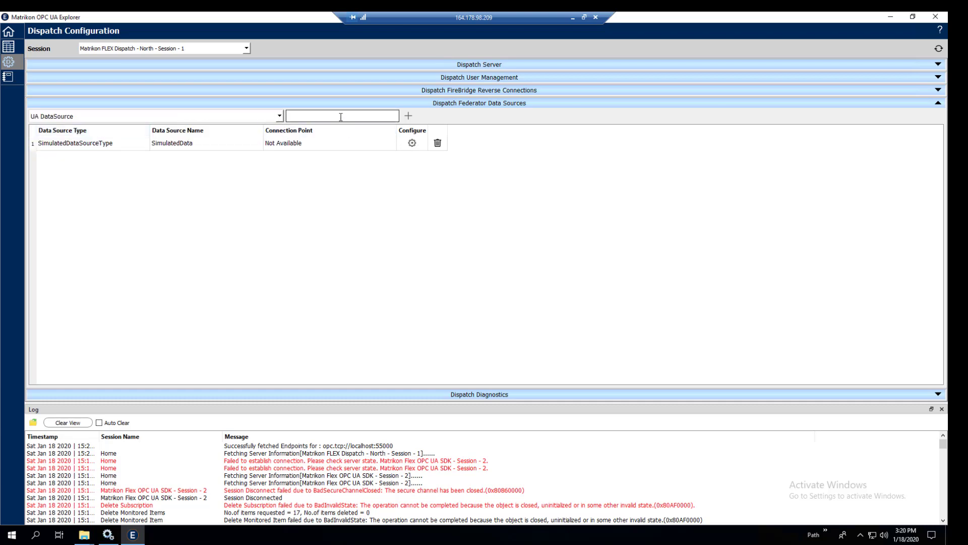
type("FireBridge Demo")
left_click(409, 115)
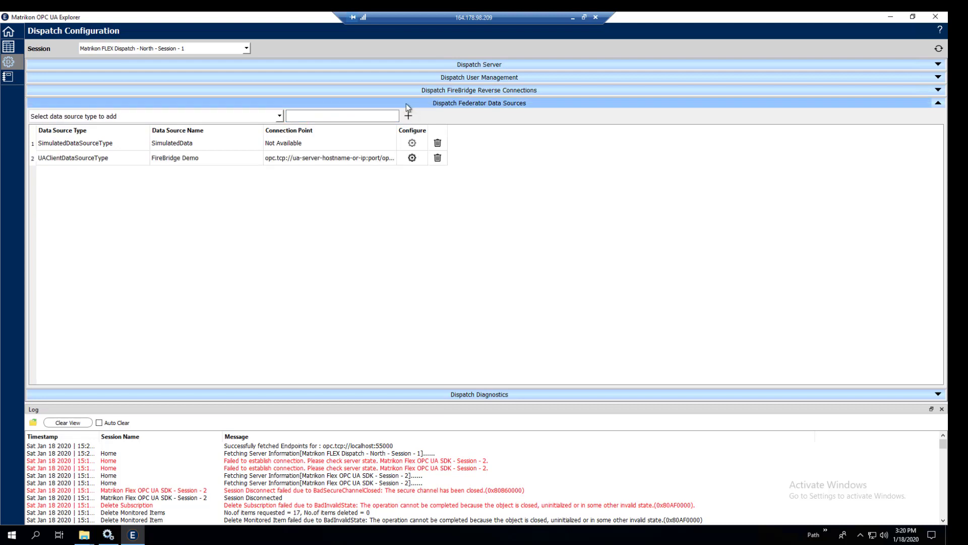
left_click(412, 158)
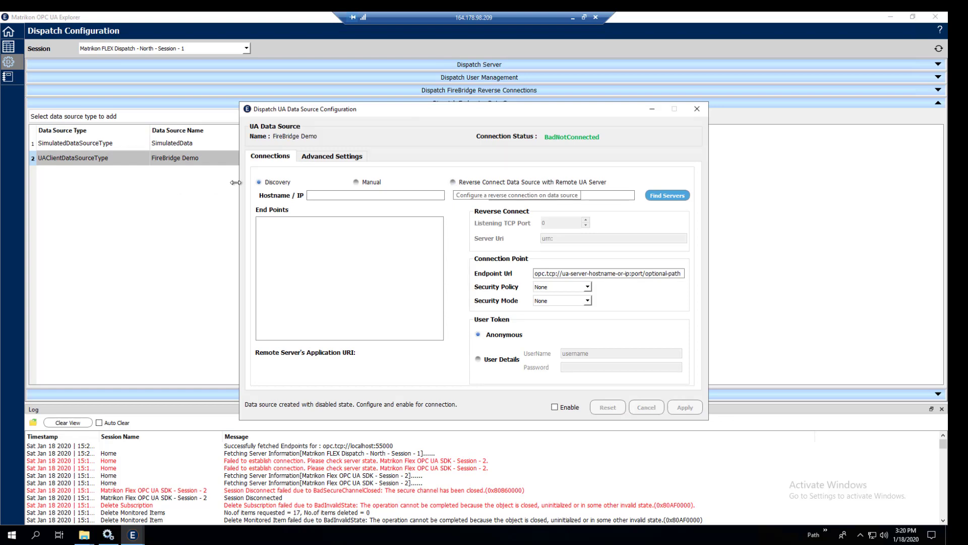
Switch FireBridge Demo to reverse connect on port 55004 with server URI opc.tcp://164.178.98.208:55000.
left_click(453, 182)
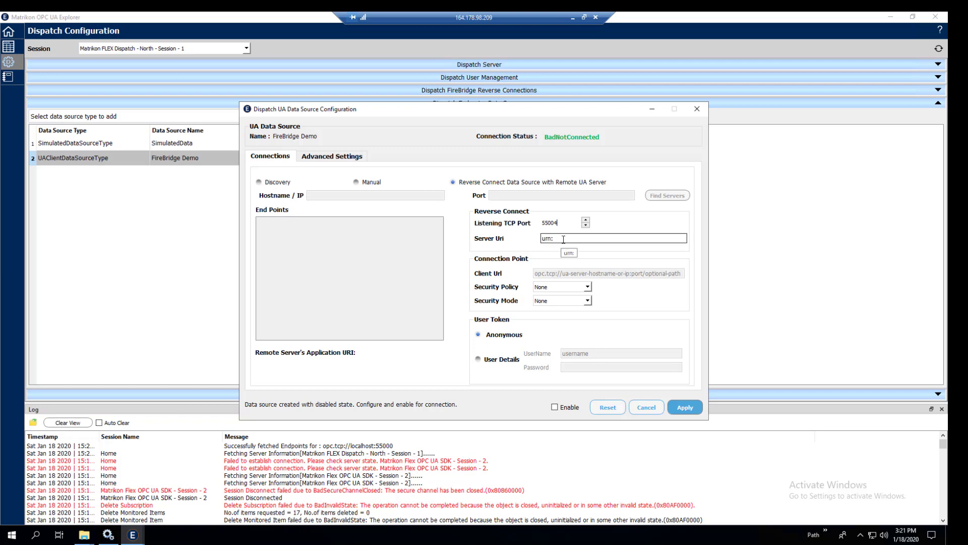
double_click(583, 238)
type("opc.tcp://164.178.98.208:55000")
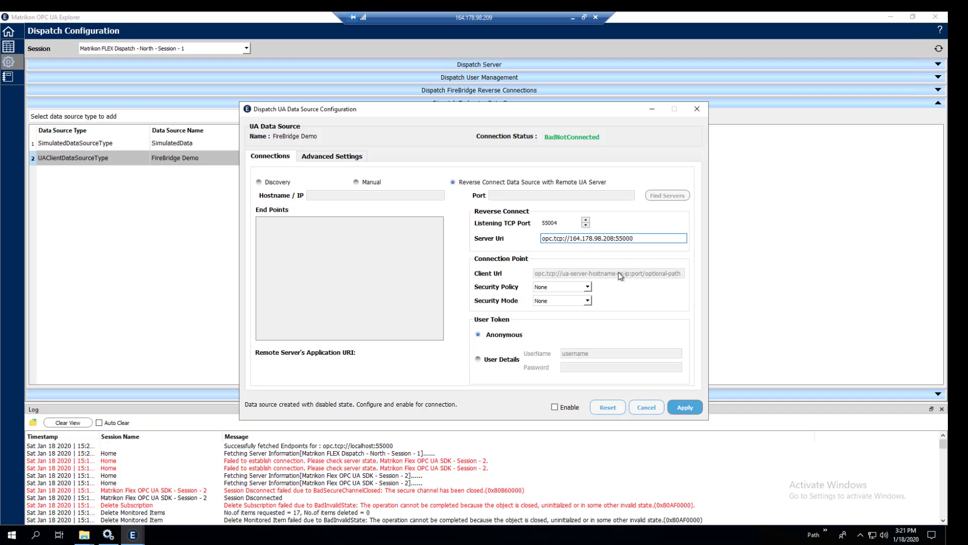
Set Basic256 with SignAndEncrypt and log in with user details, entering a user name.
left_click(584, 290)
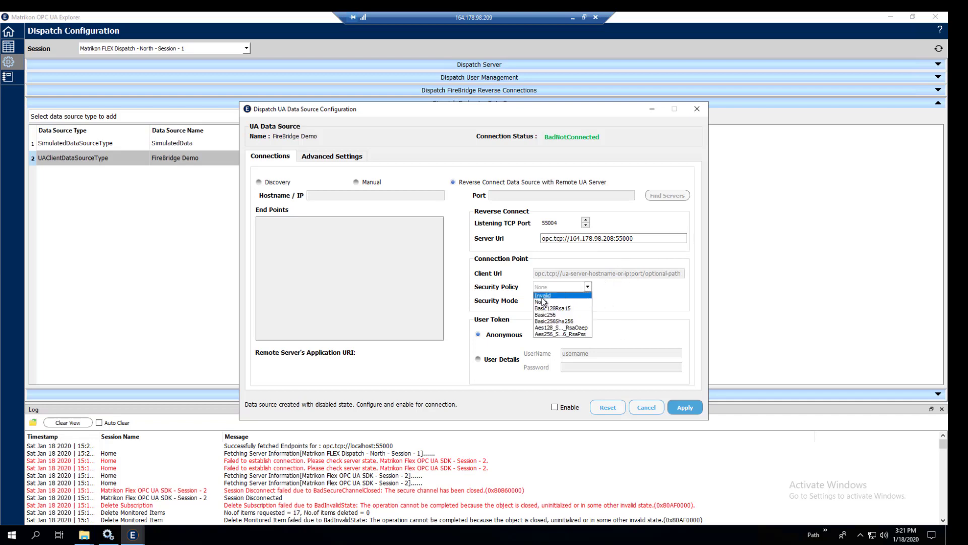
left_click(587, 310)
left_click(588, 300)
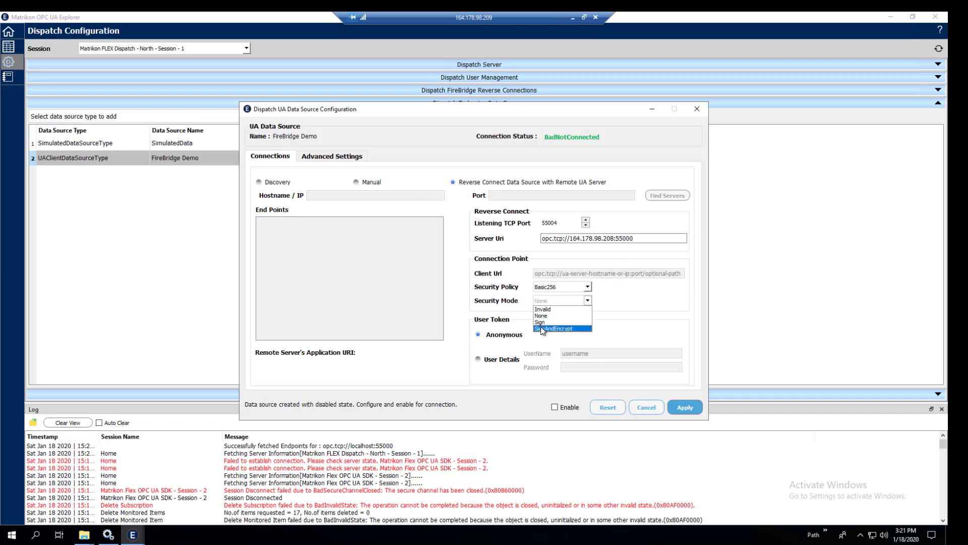
left_click(583, 329)
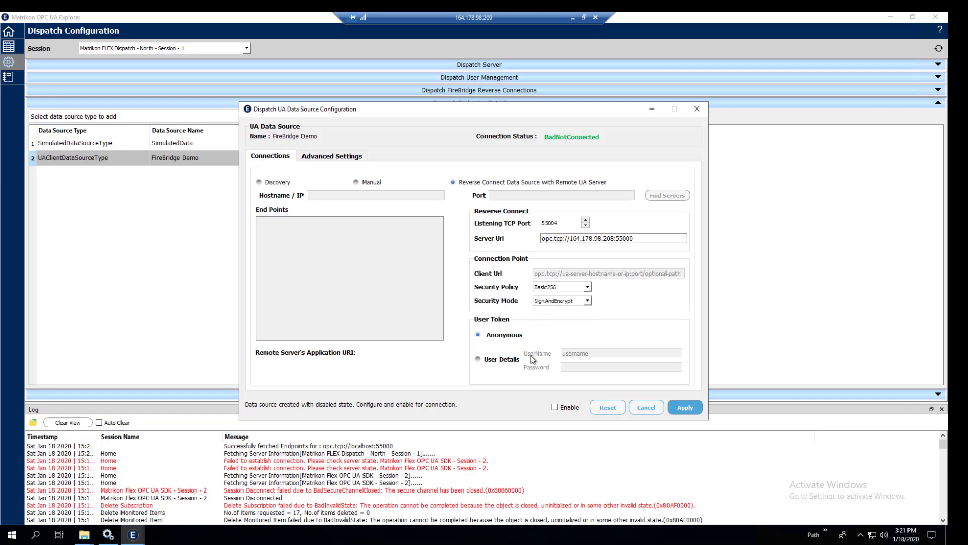
left_click(478, 360)
double_click(563, 354)
type("admin")
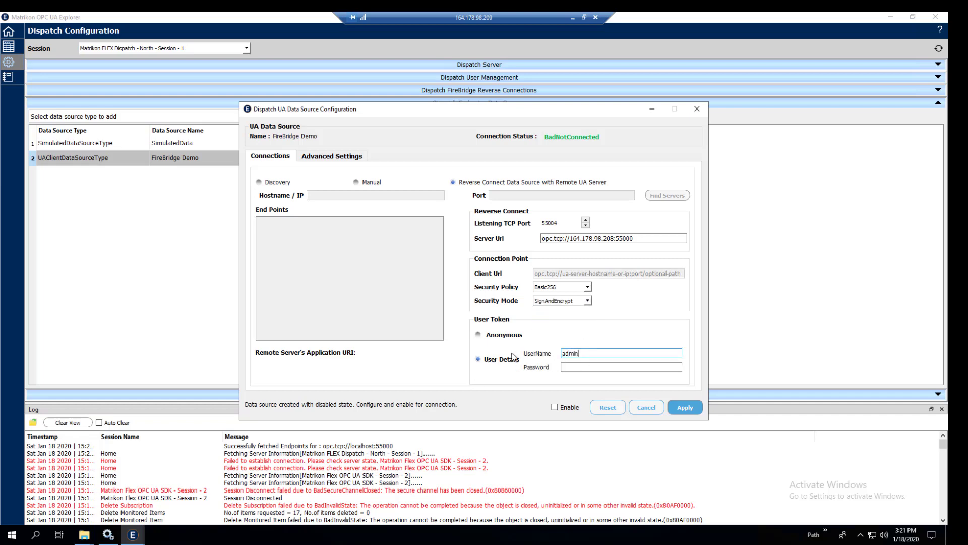
Enable FireBridge Demo, apply the settings, and close the UA Data Source Configuration dialog.
left_click(555, 407)
left_click(682, 407)
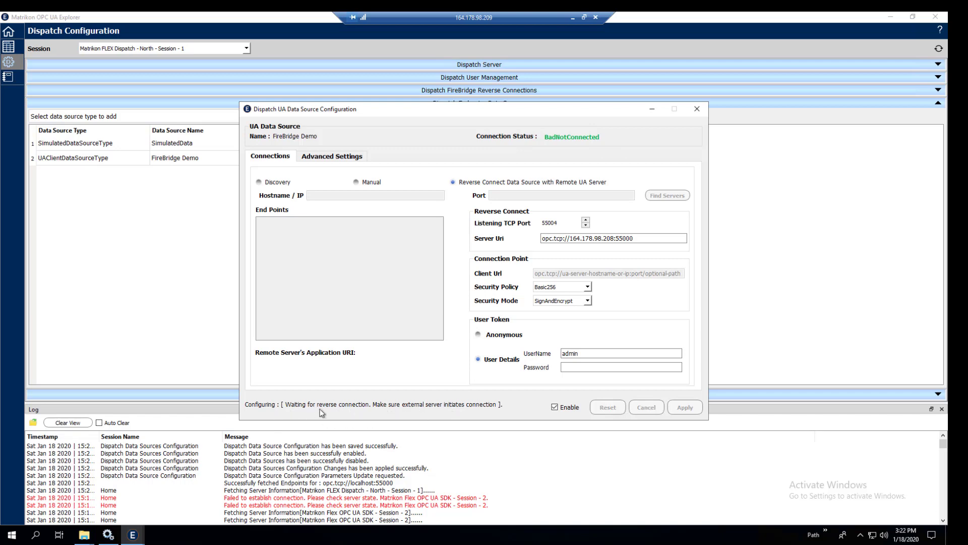
left_click(704, 114)
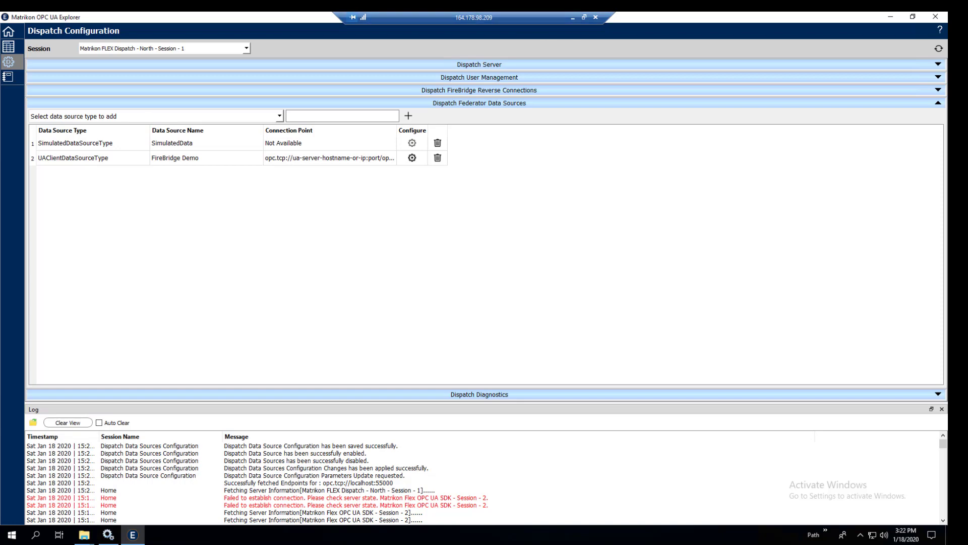
On the South dispatch's FireBridge Reverse Connections, add a destination and rename it 'FireBeidge Demo'.
left_click(573, 17)
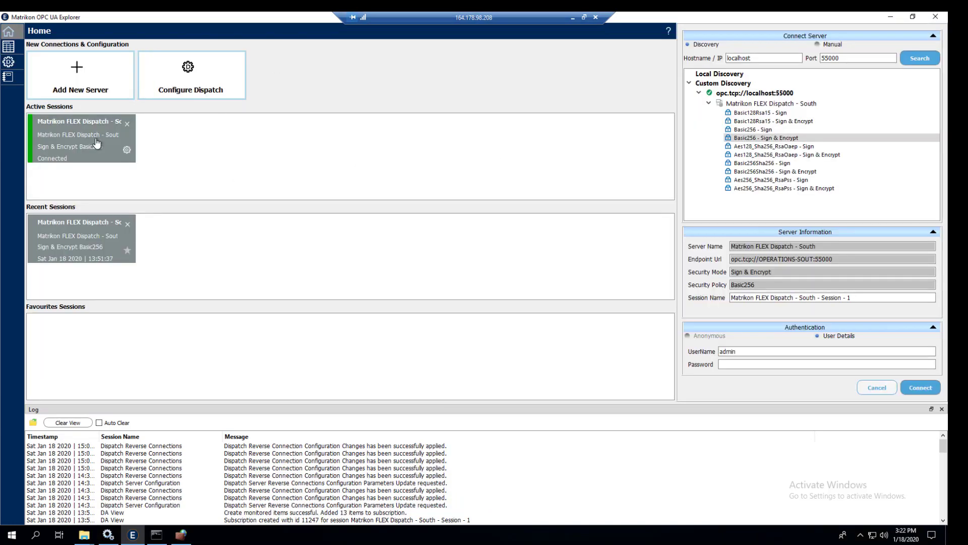
left_click(209, 68)
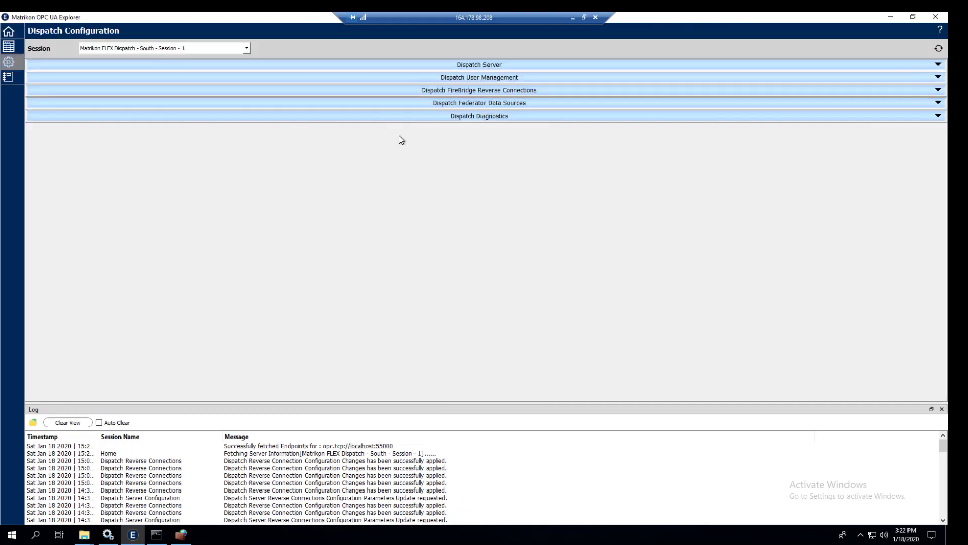
left_click(498, 90)
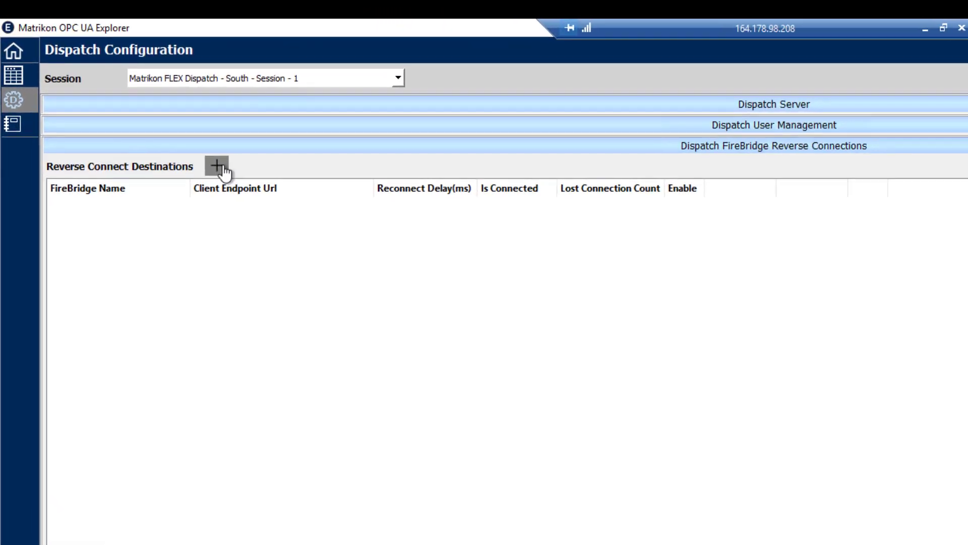
left_click(217, 165)
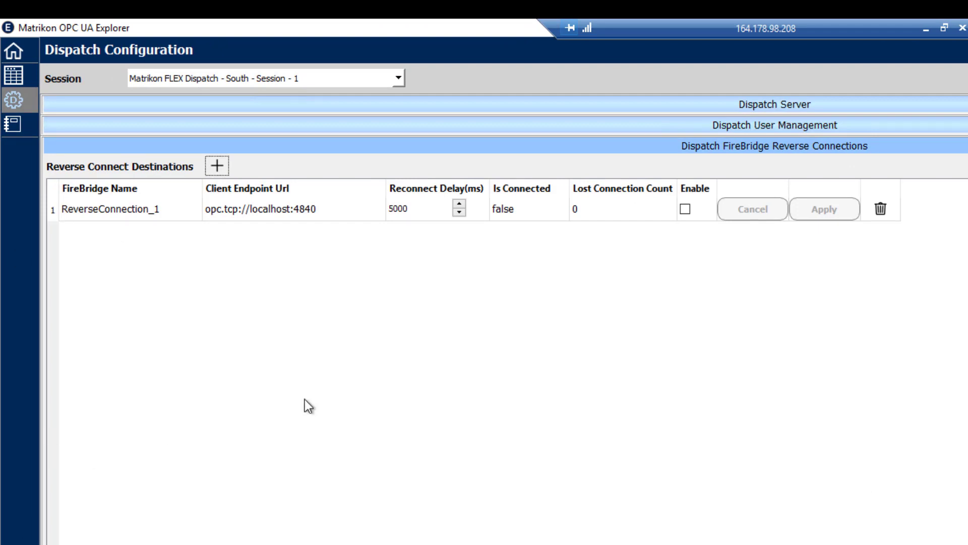
double_click(181, 212)
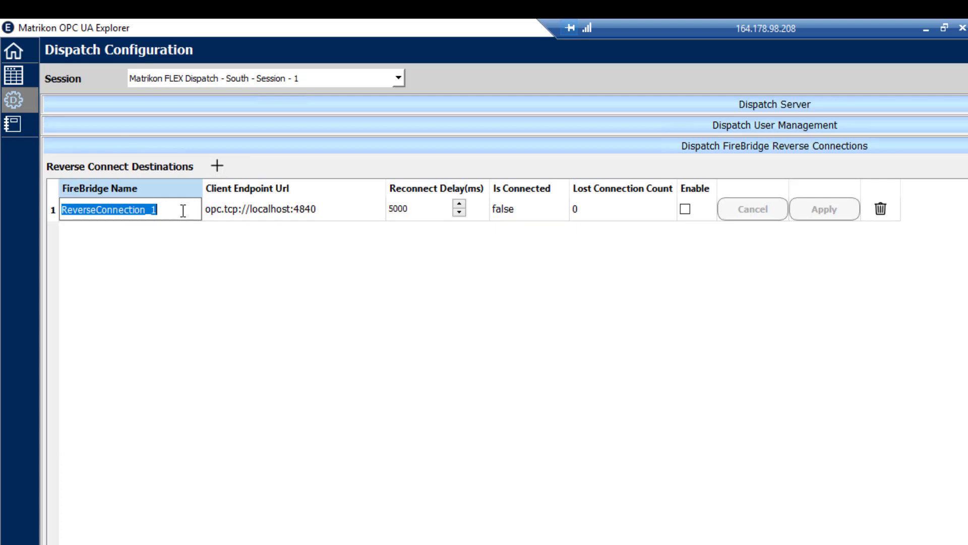
type("FireBeidge Demo")
left_click(340, 212)
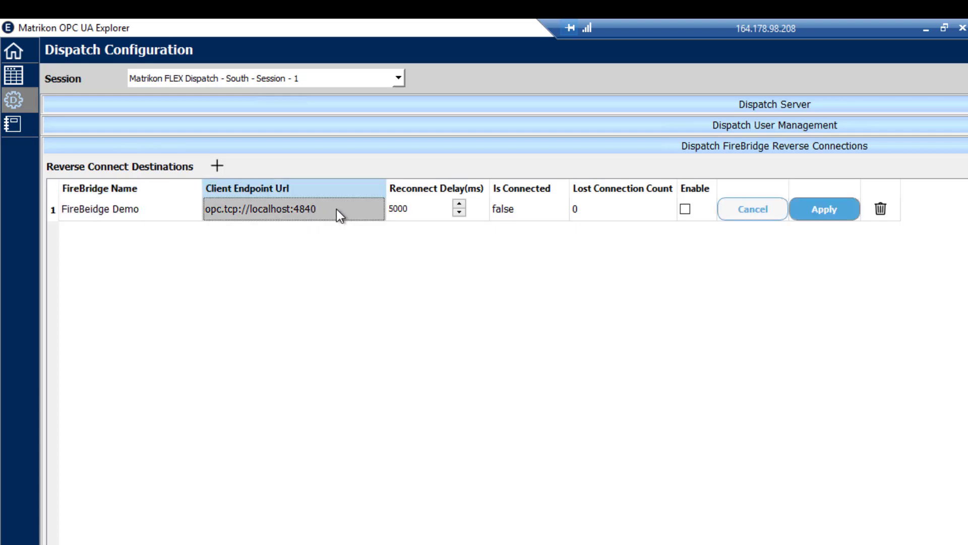
Change the endpoint to opc.tcp://164.178.98.209:55004, enable the destination, and apply the changes.
left_click(277, 208)
double_click(276, 208)
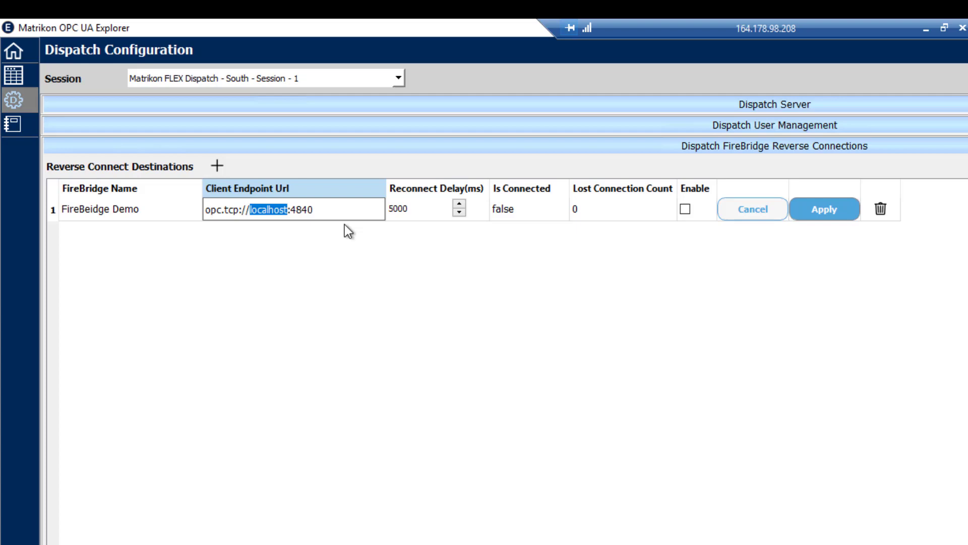
type("164.178.98.209")
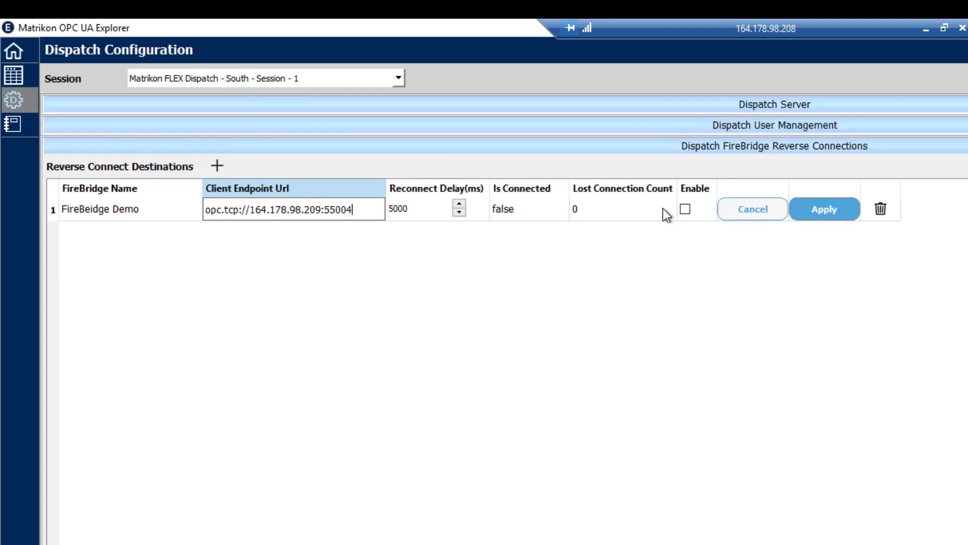
left_click(692, 214)
left_click(686, 210)
left_click(842, 212)
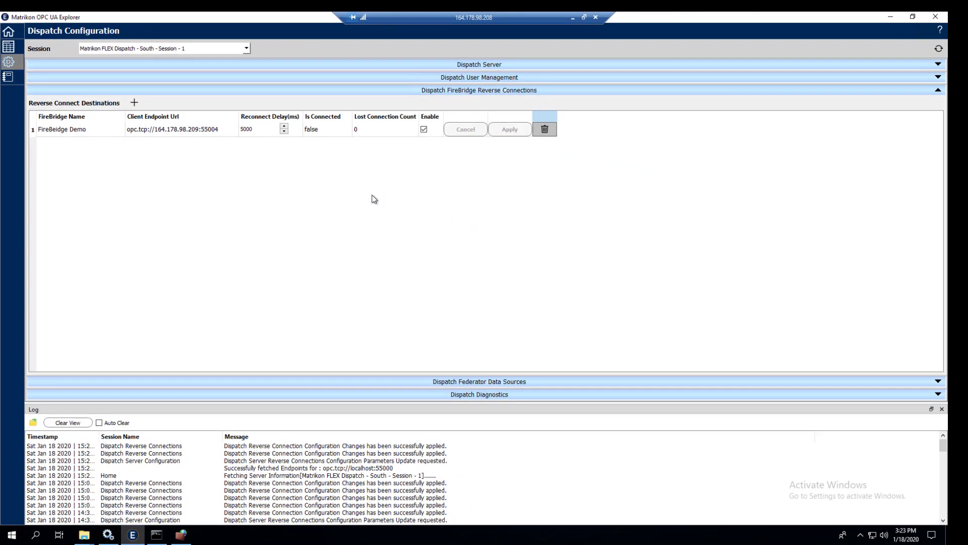
Refresh the FireBridge reverse connection status, then close the FireBridge Demo configuration window.
left_click(434, 90)
left_click(433, 90)
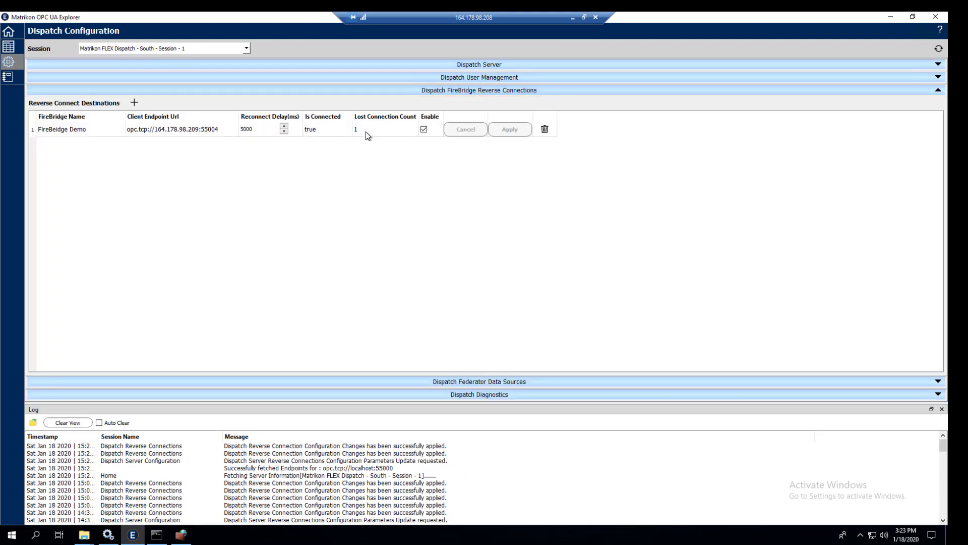
left_click(459, 91)
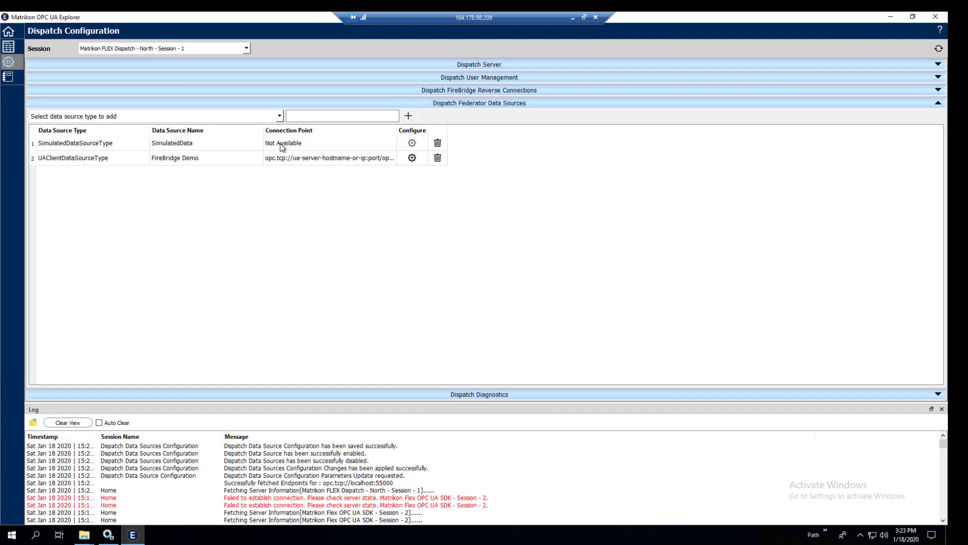
left_click(412, 157)
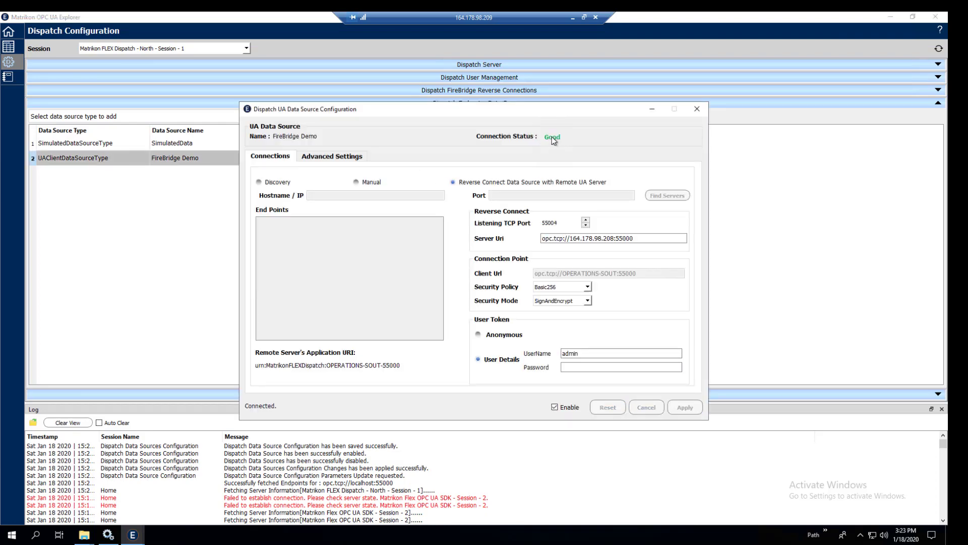
left_click(654, 112)
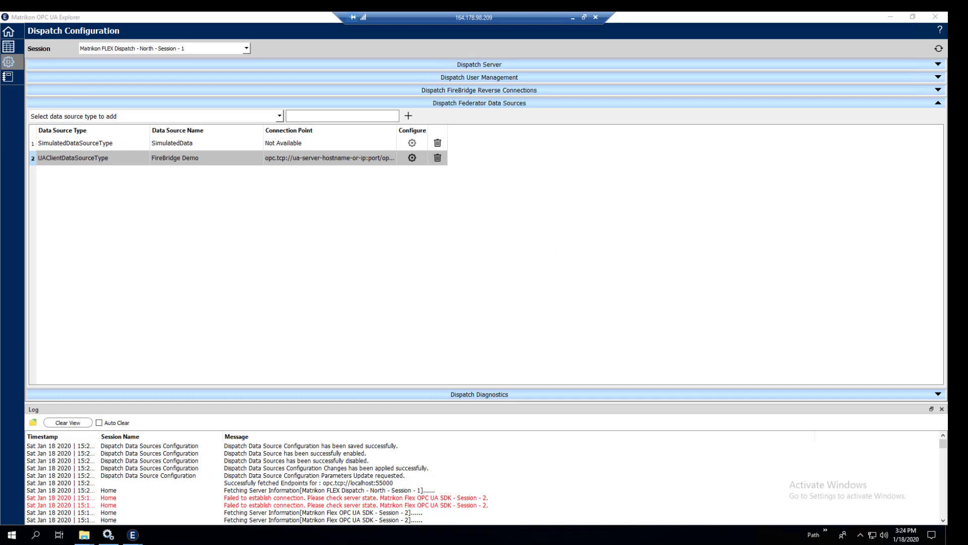
Switch to the Data View page.
left_click(8, 47)
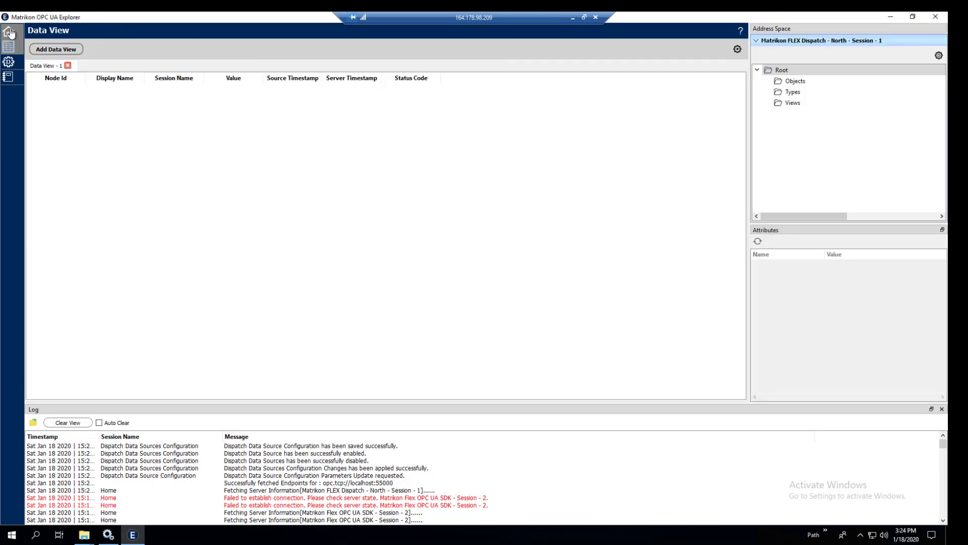
left_click(10, 32)
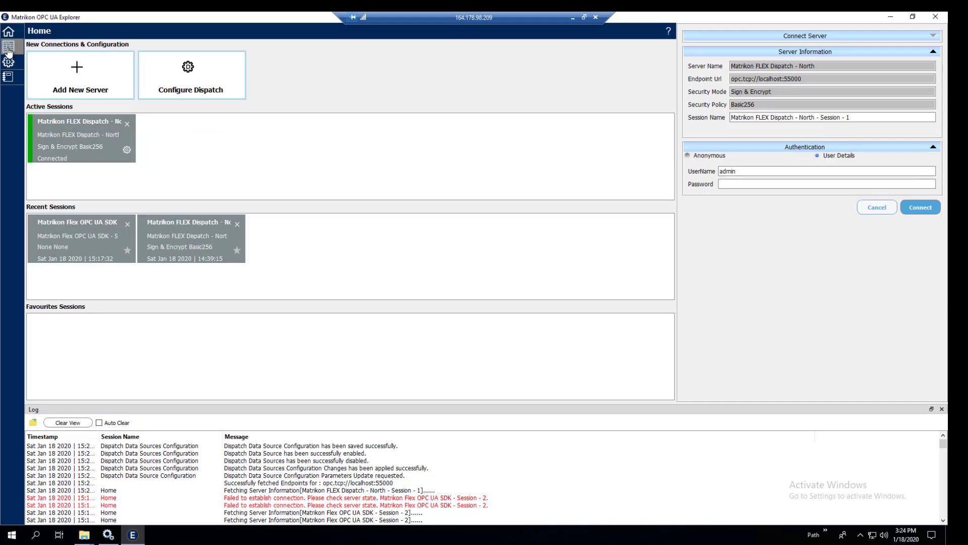
left_click(8, 49)
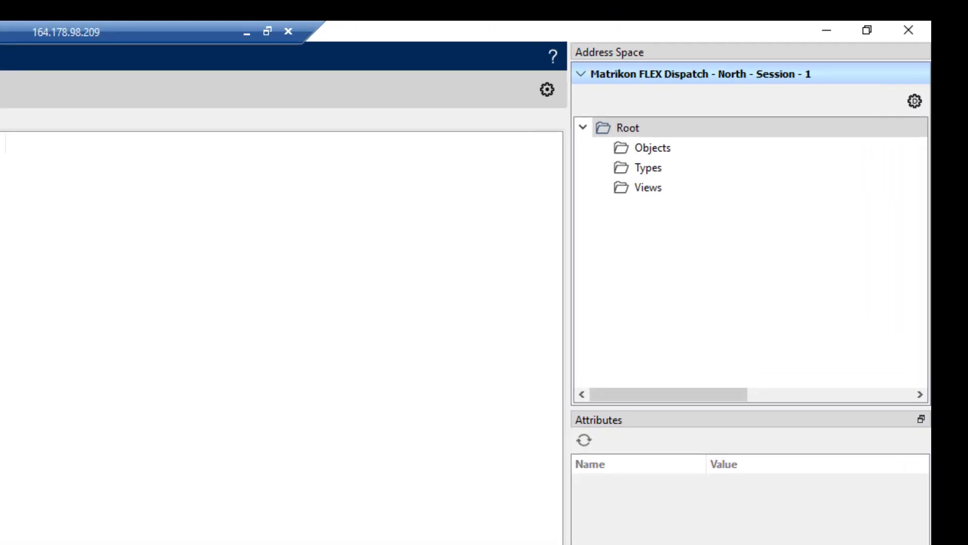
Expand Root > Objects > DispatchConfiguration > DataSources in the North Session 1 address space.
right_click(690, 131)
left_click(727, 112)
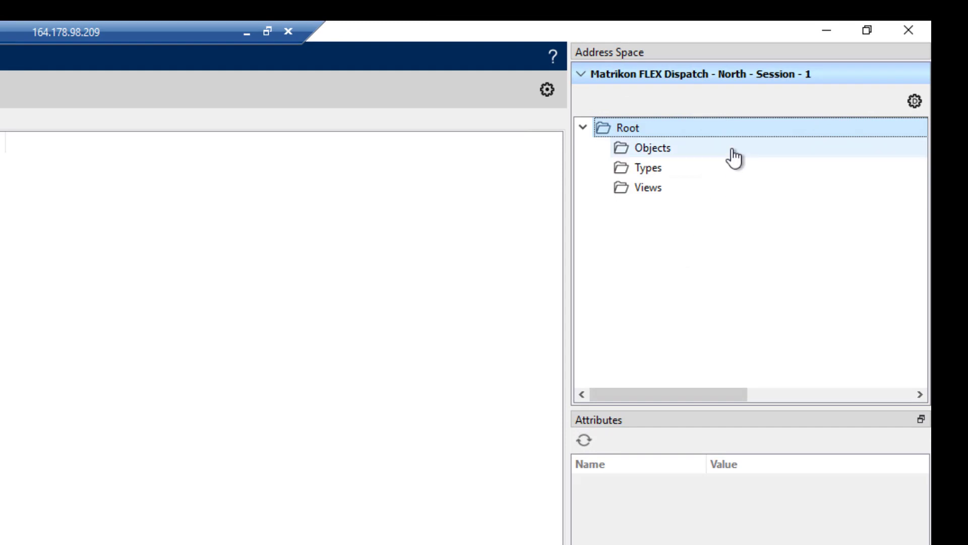
double_click(673, 157)
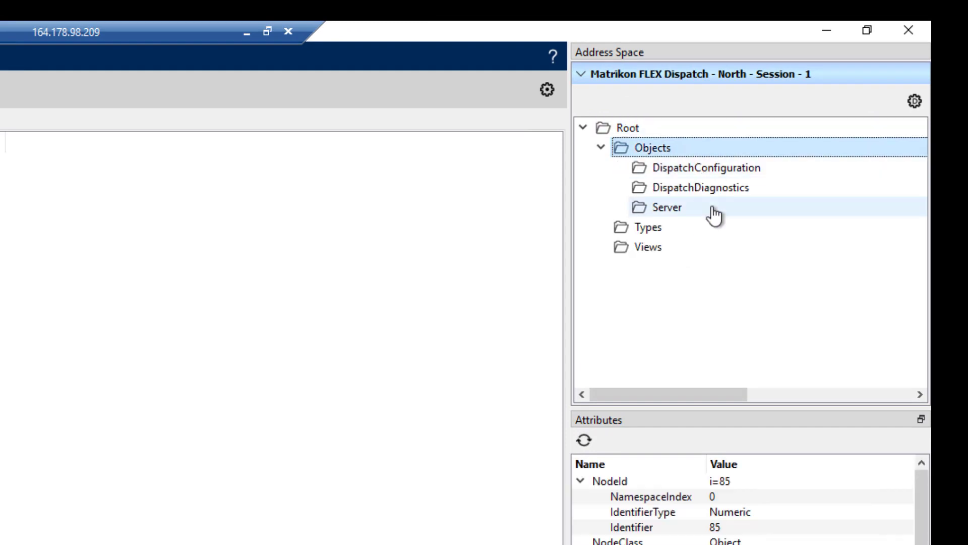
left_click(709, 173)
double_click(708, 172)
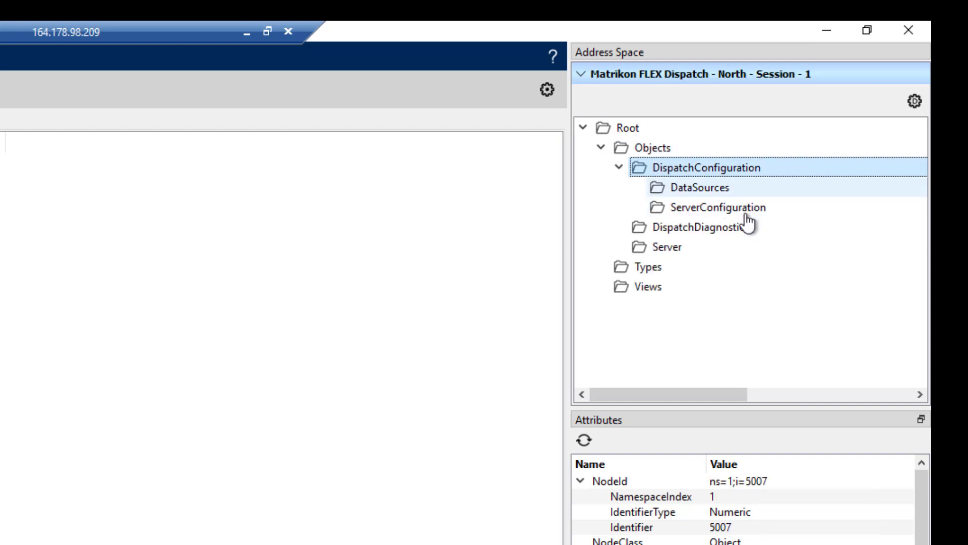
double_click(747, 187)
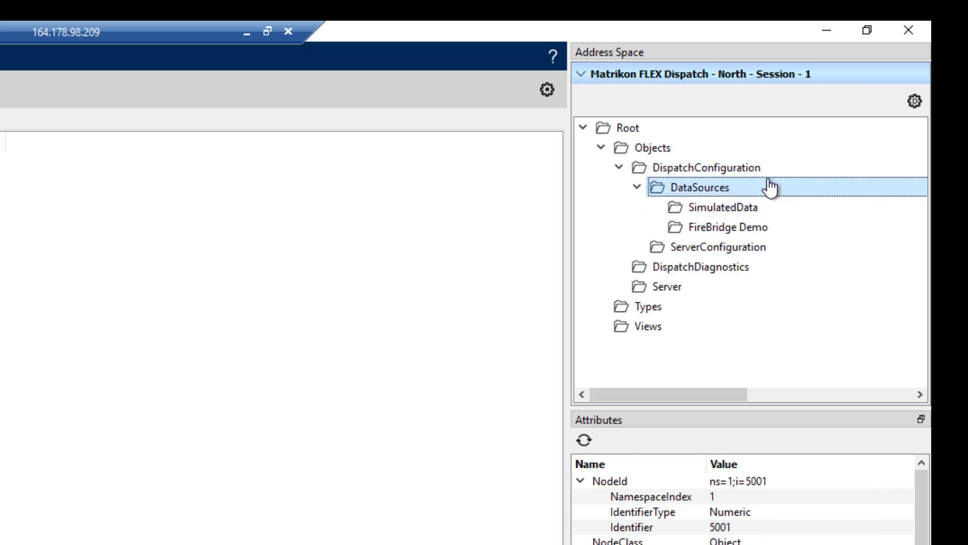
Expand FireBridge Demo > Data > Objects > DispatchConfiguration > DataSources in the address space.
double_click(726, 229)
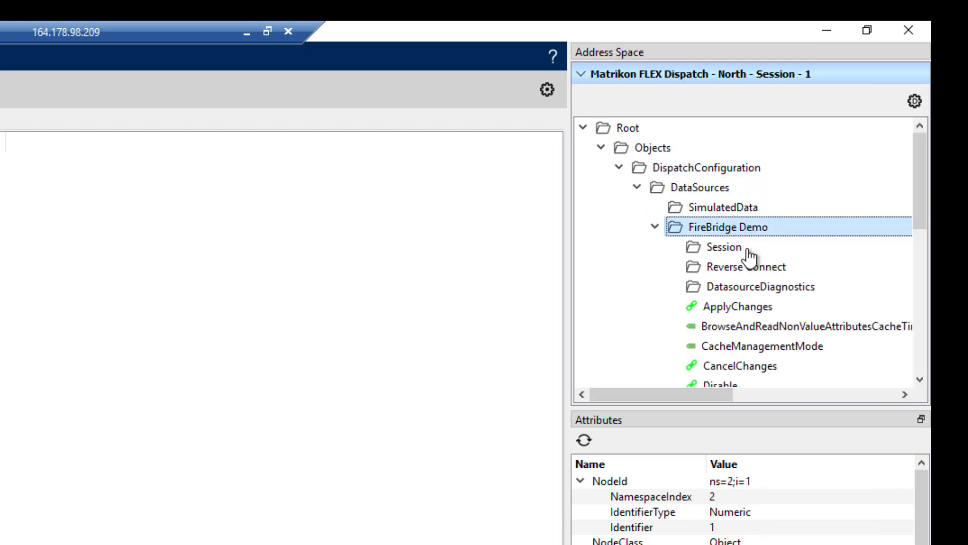
scroll(756, 313, "down", 2)
scroll(782, 321, "down", 4)
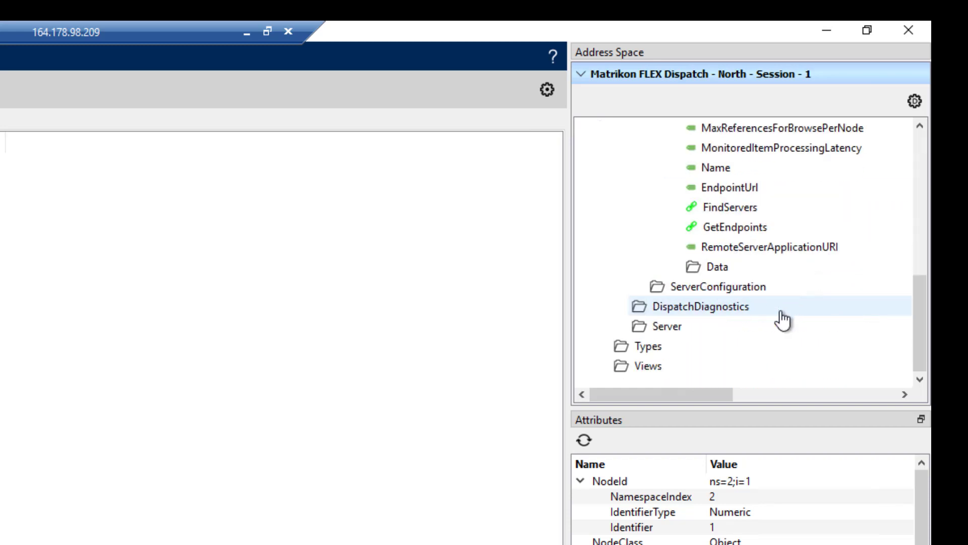
double_click(747, 269)
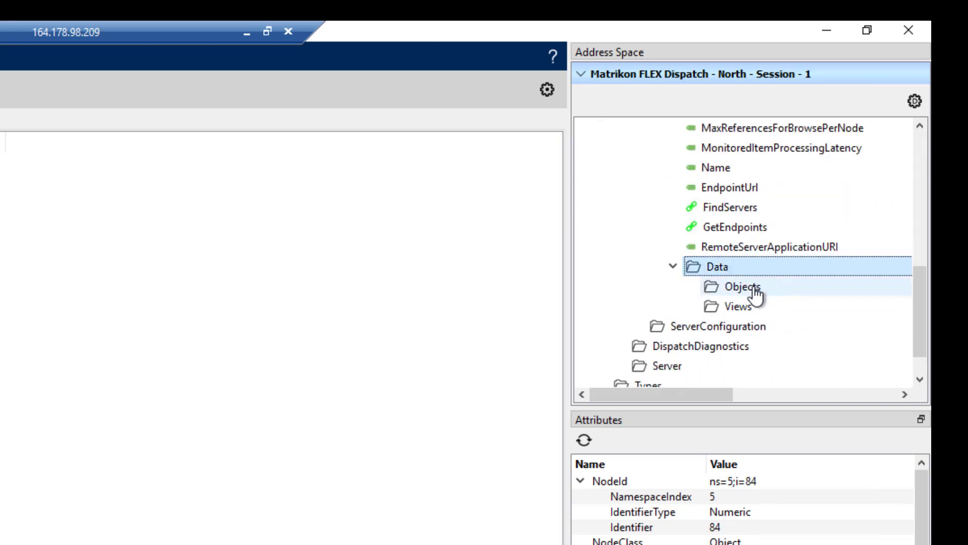
double_click(754, 287)
scroll(787, 282, "down", 2)
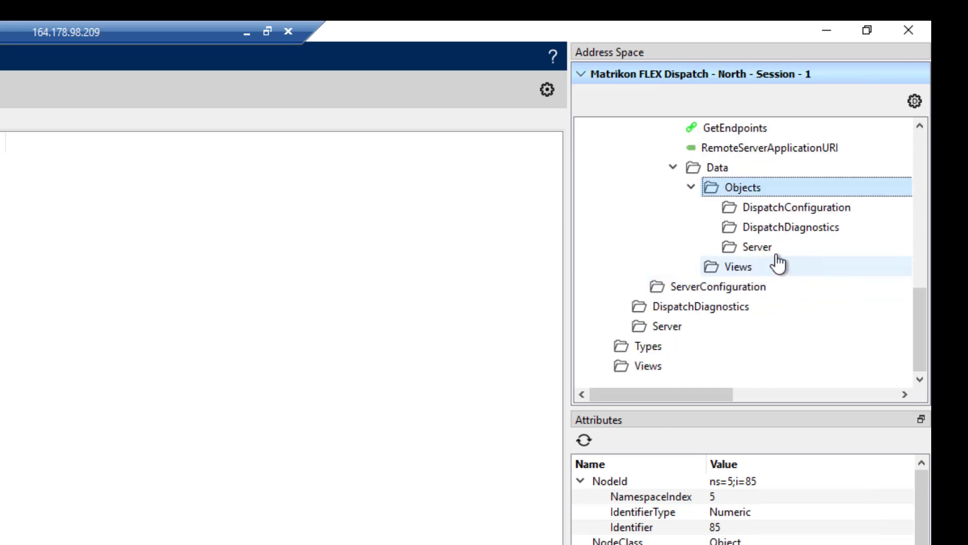
double_click(789, 206)
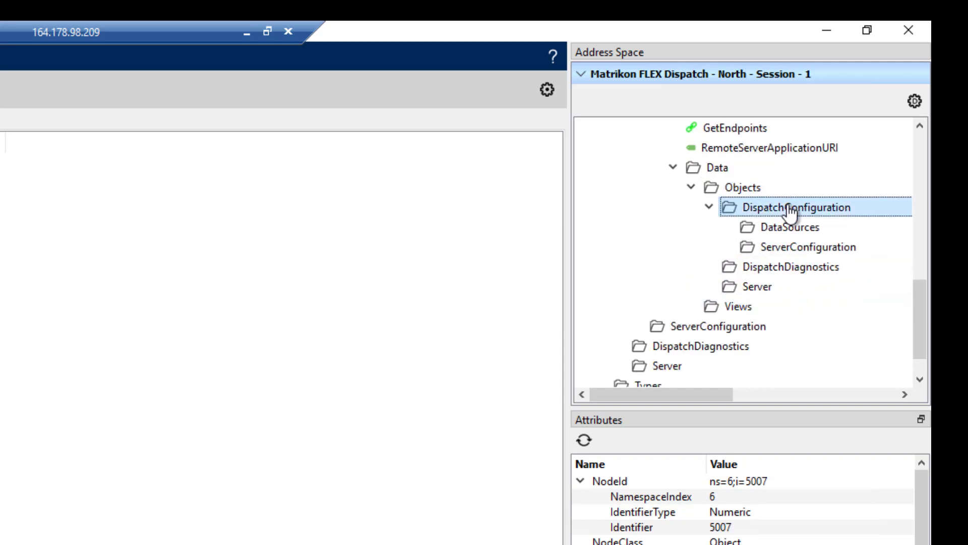
double_click(791, 230)
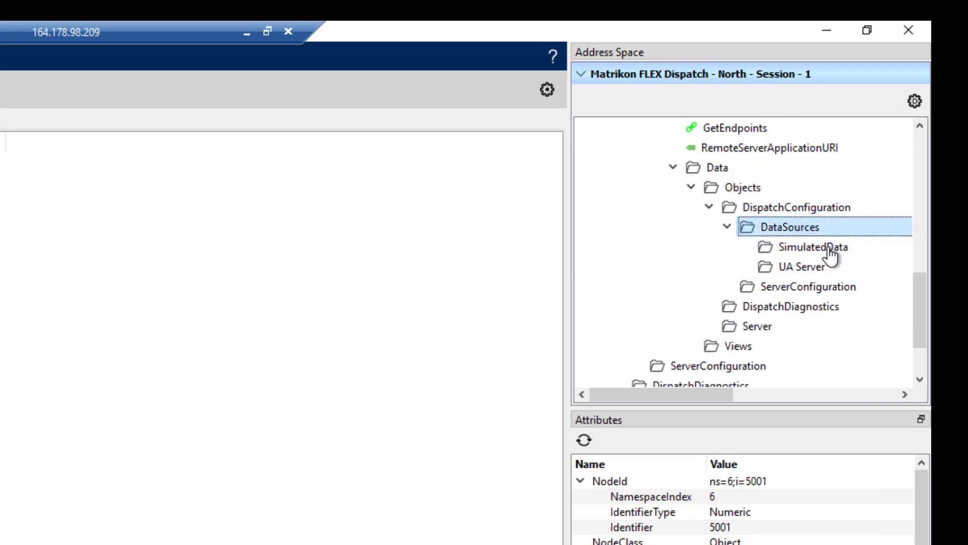
Expand UA Server > Data > Objects and the first Performance Test folder to reveal its Double tags.
double_click(801, 268)
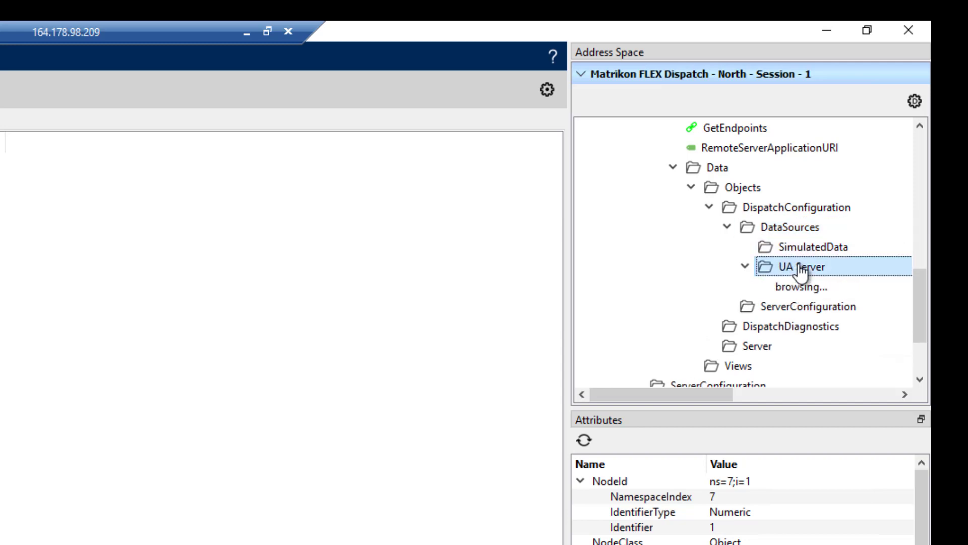
scroll(832, 275, "down", 2)
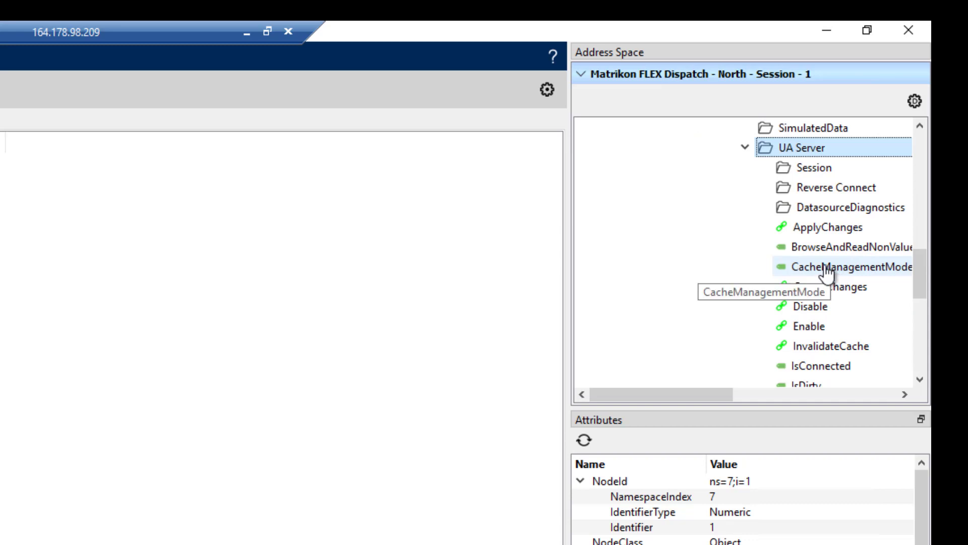
scroll(827, 272, "down", 5)
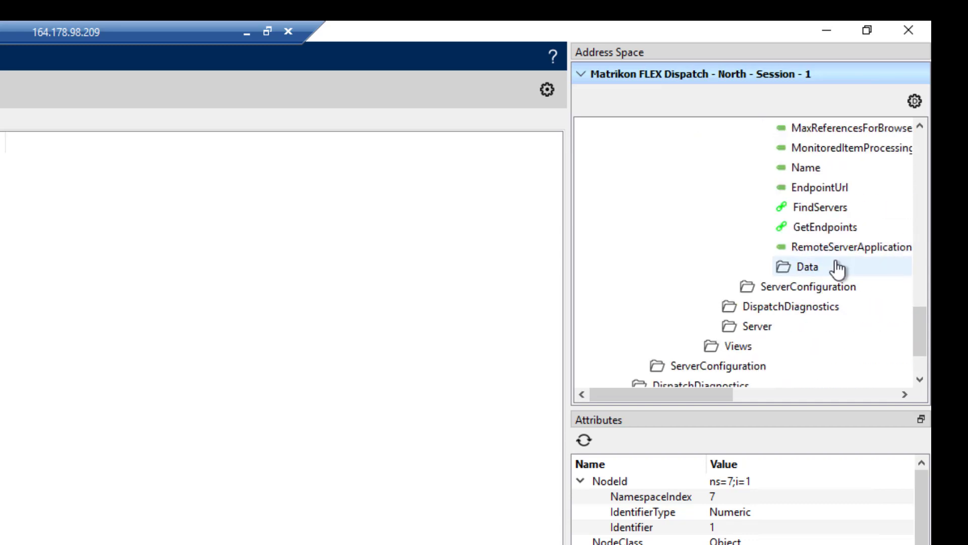
double_click(834, 269)
double_click(839, 288)
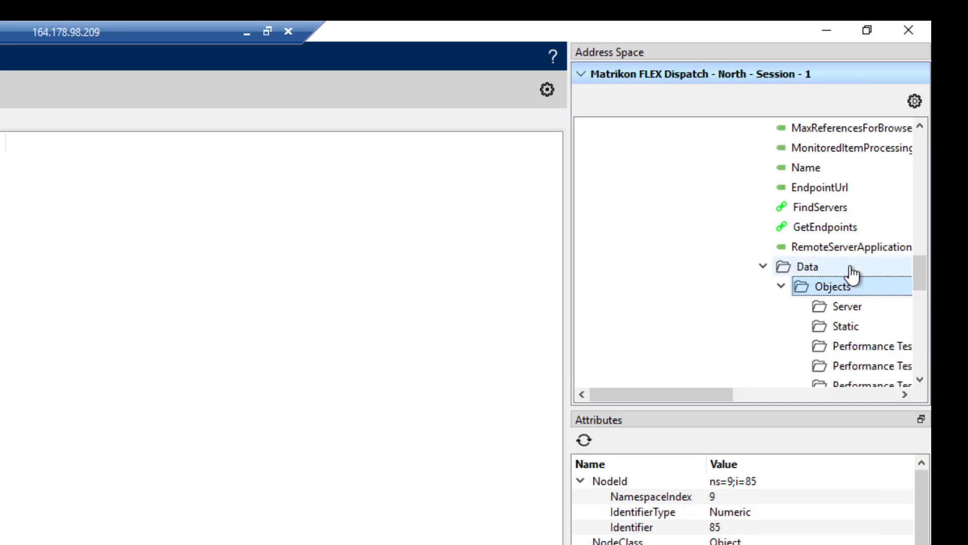
scroll(853, 282, "down", 2)
double_click(857, 229)
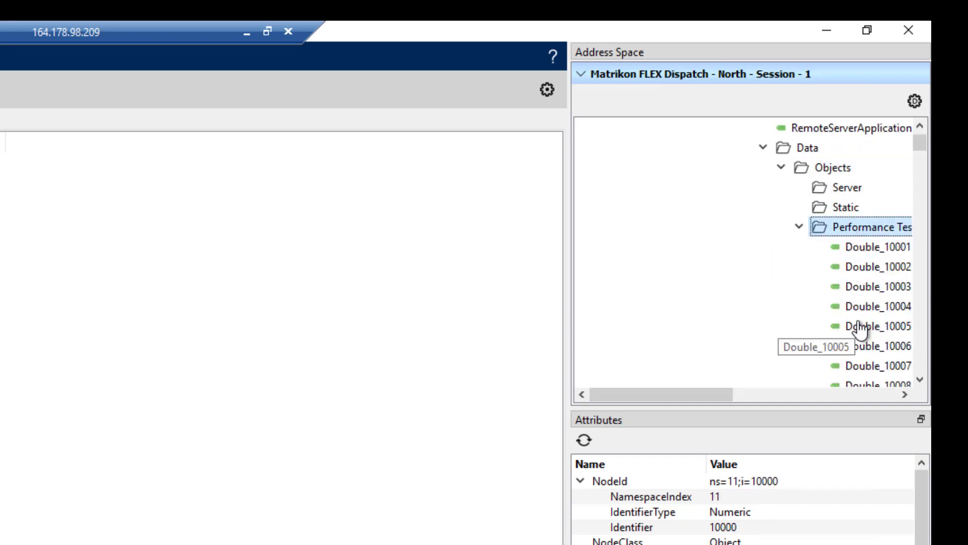
Select tags Double_10001 through Double_10020 and drag all 20 into the Data View grid.
left_click(900, 248)
scroll(879, 323, "down", 4)
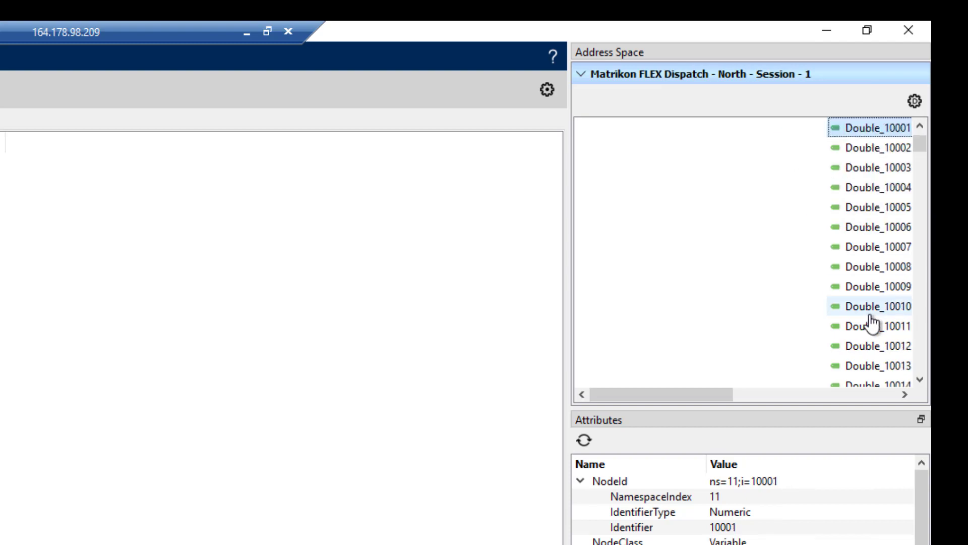
scroll(880, 323, "down", 1)
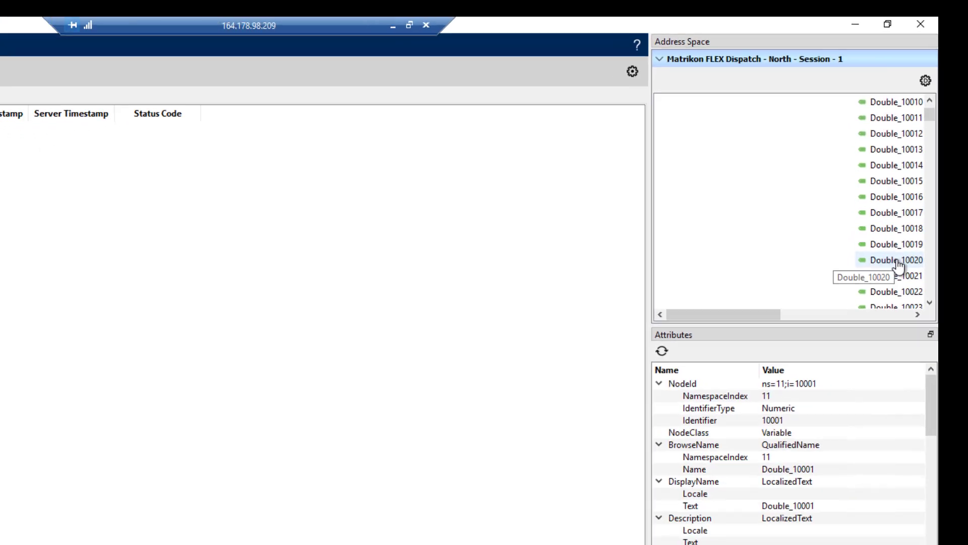
left_click(898, 259, "shift")
left_click_drag(897, 259, 0, 329)
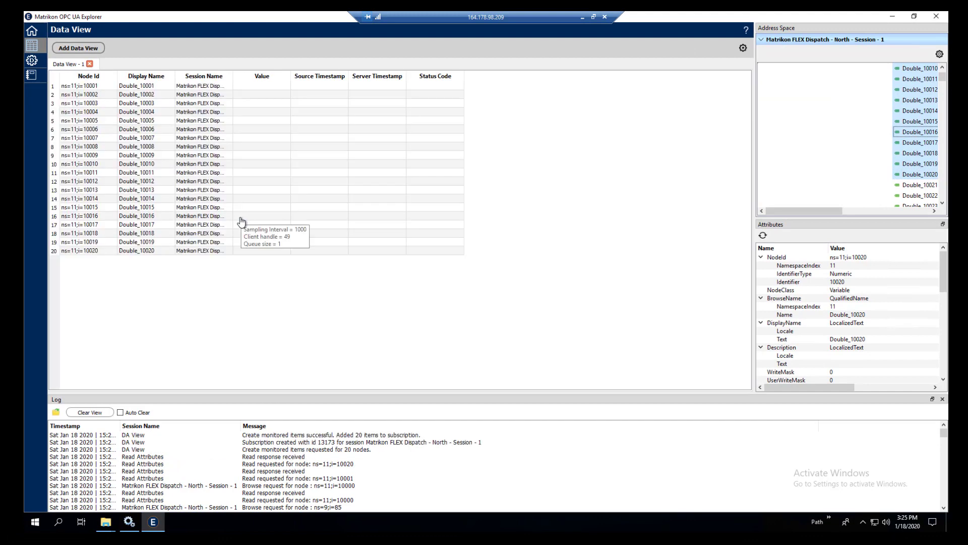